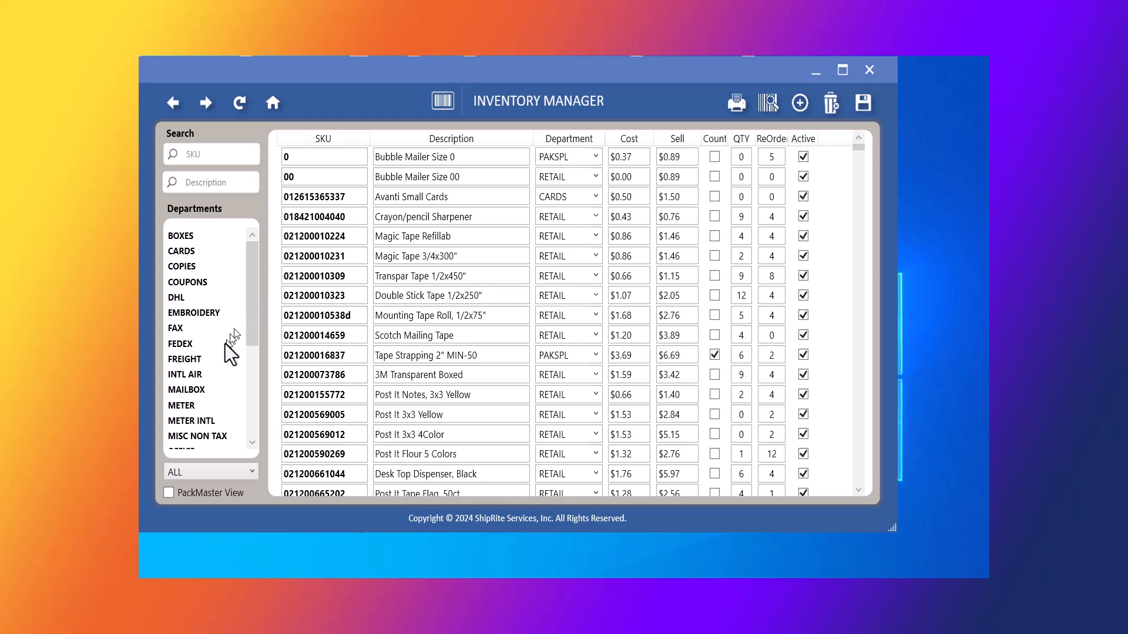
Filter the inventory list to the MAILBOX department and start a new inventory item.
left_click(196, 389)
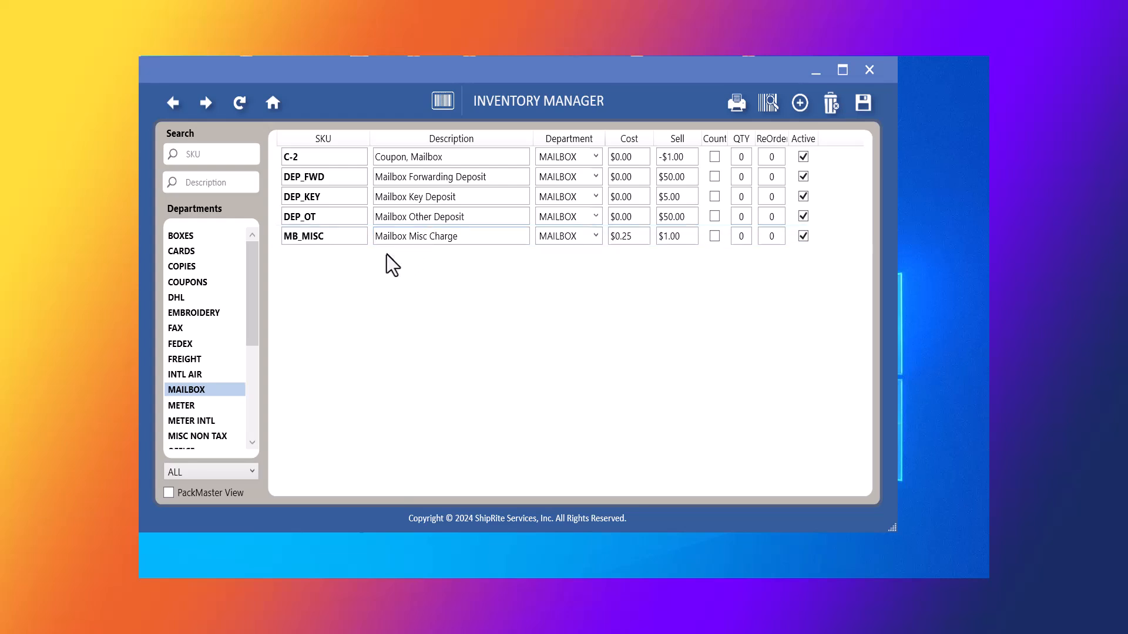
left_click(799, 106)
Enter SKU MB_Admin, description 'Mailbox Admin and Setup fee', department MAILBOX, cost 1.00, sell 5.00.
left_click(299, 175)
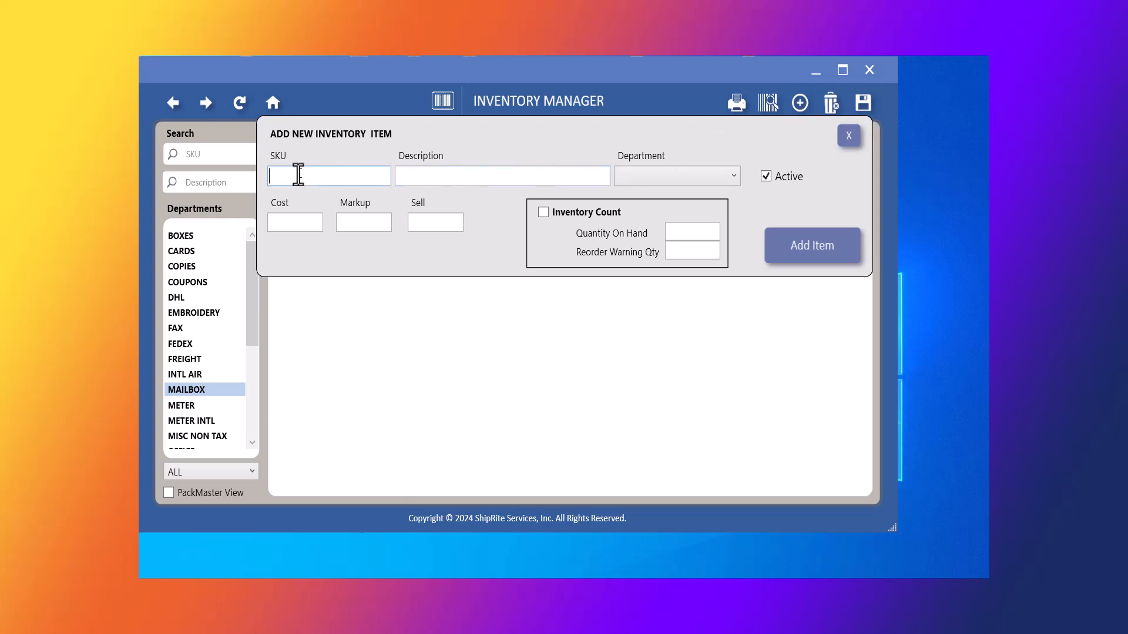
type("MB_Admin")
key("Tab")
type("M")
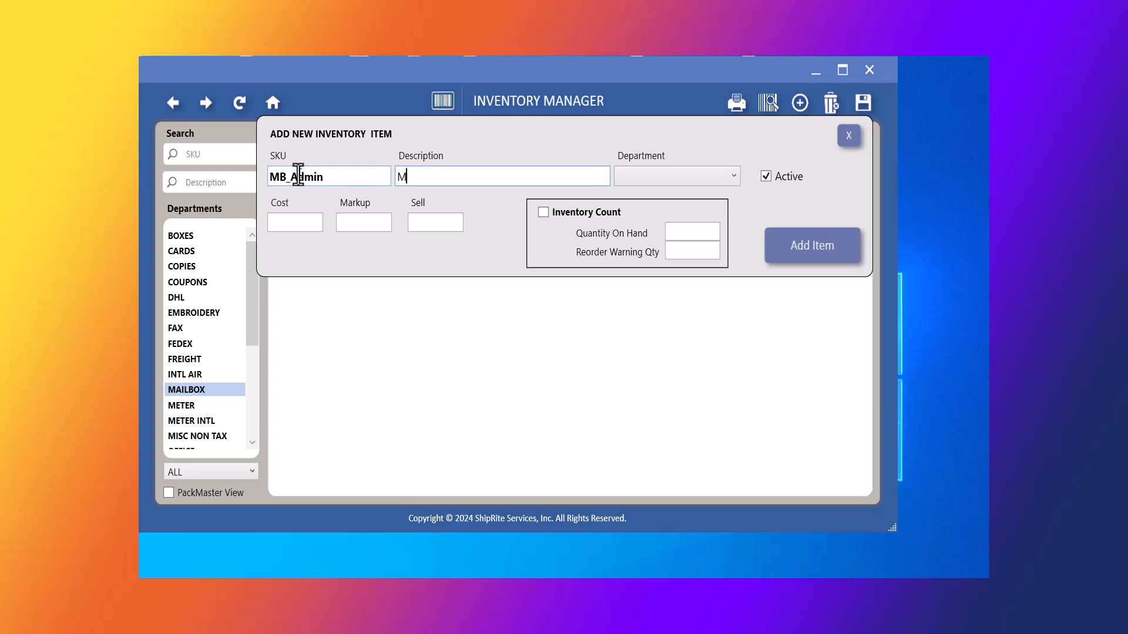
type("ailbox Admin and Setup f")
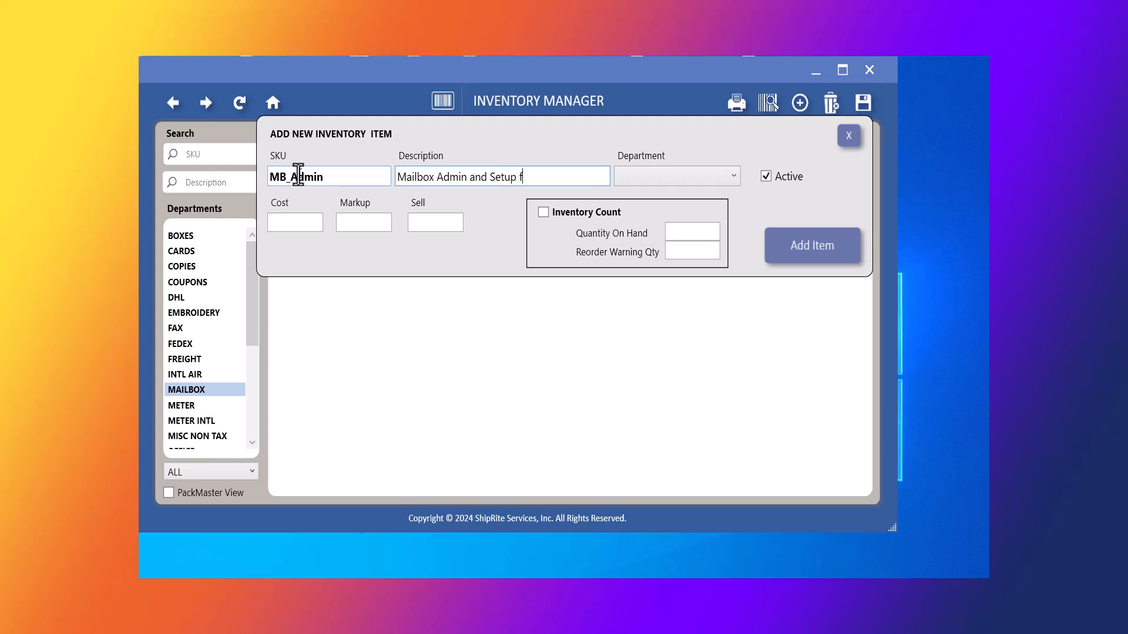
type("ee")
key("Tab")
key("m")
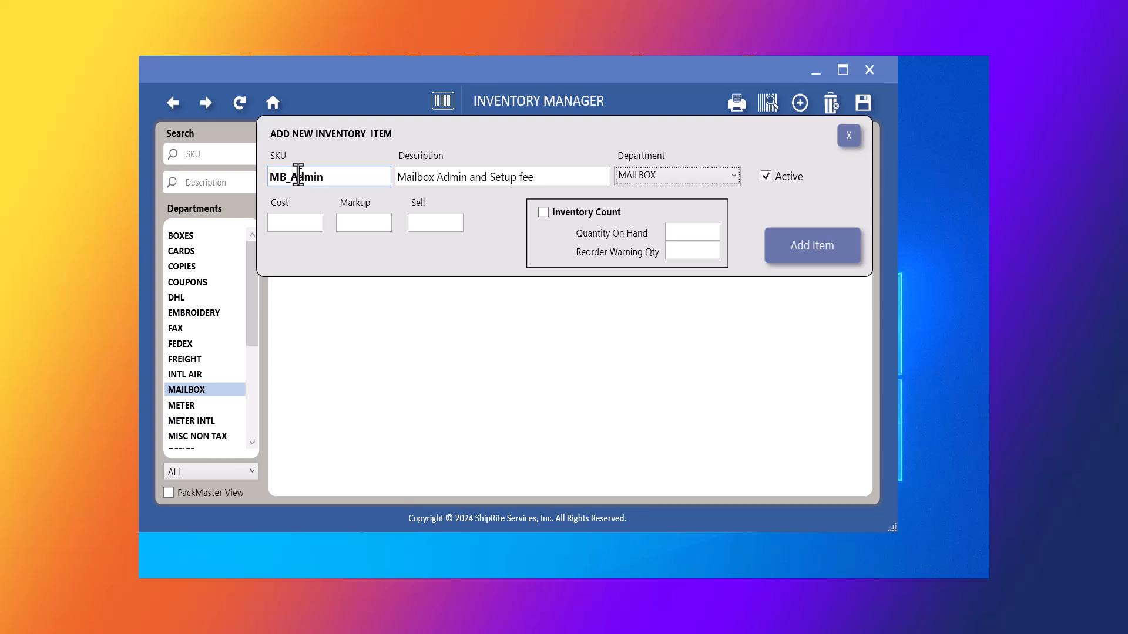
key("Tab")
type("1.00")
key("Tab")
key("Tab")
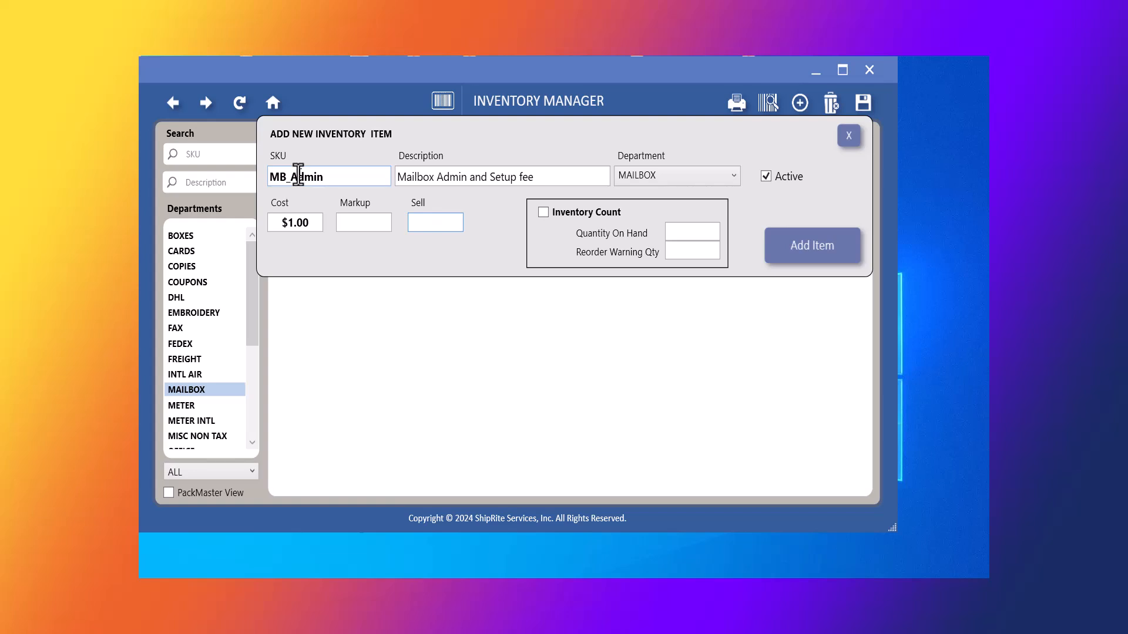
type("5.00")
key("Tab")
Add the MB_Admin item to inventory, close the form, and save the inventory.
left_click(814, 249)
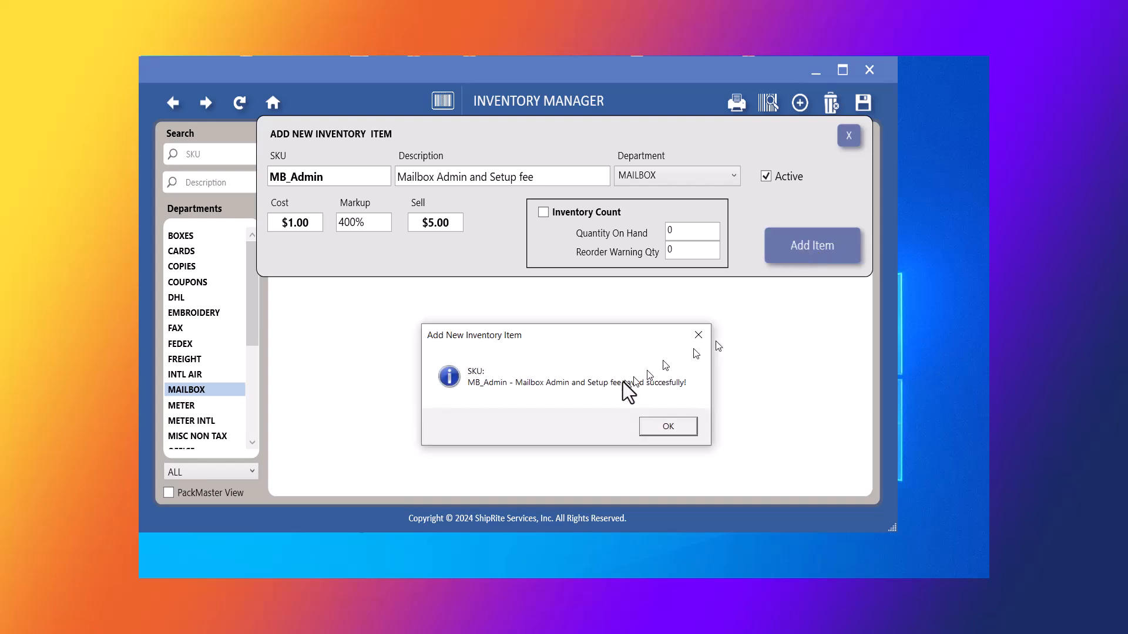
left_click(665, 430)
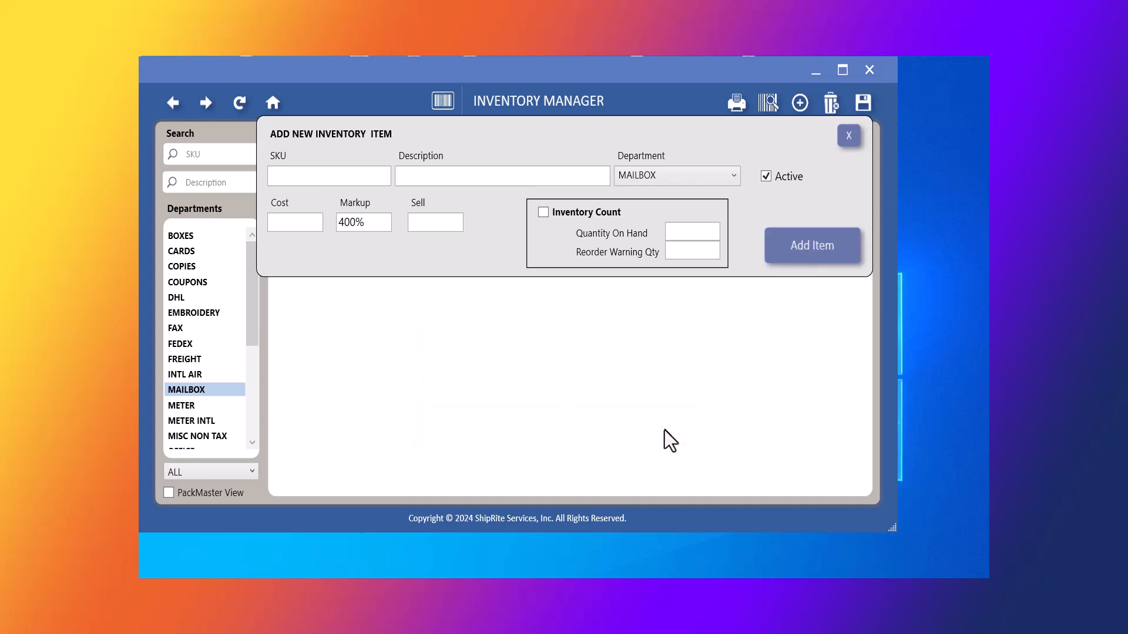
left_click(849, 136)
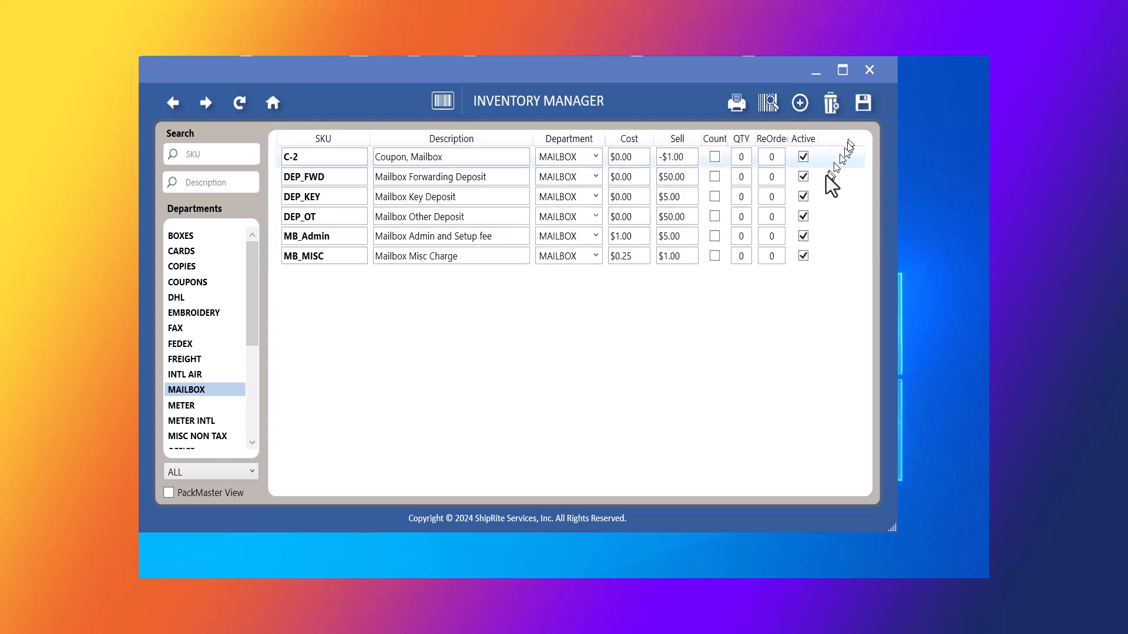
left_click(862, 108)
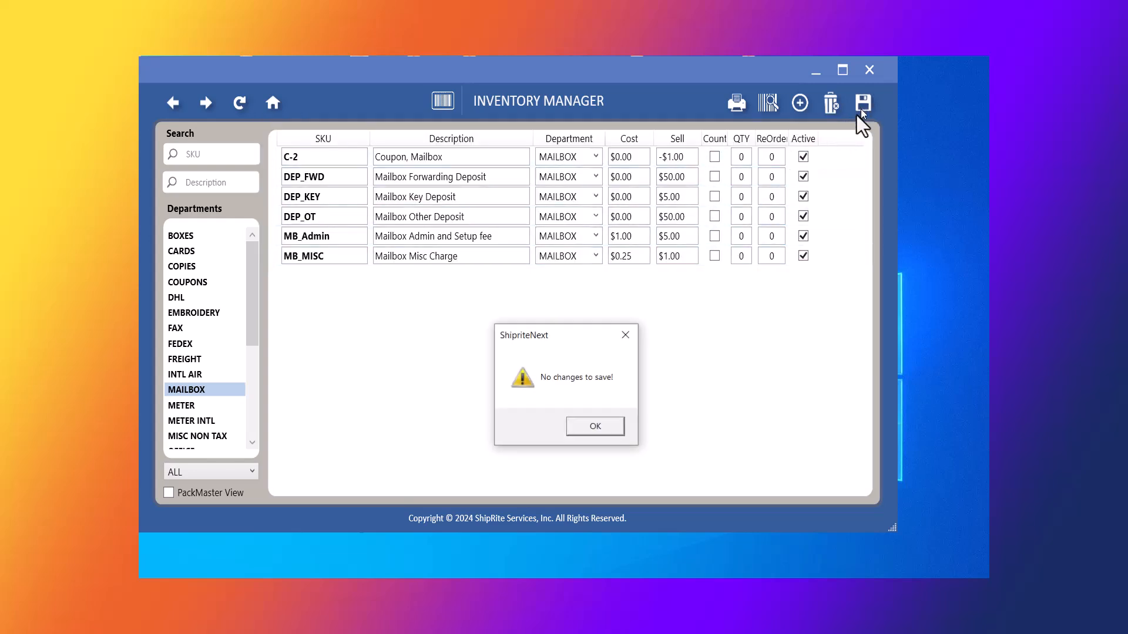
left_click(605, 428)
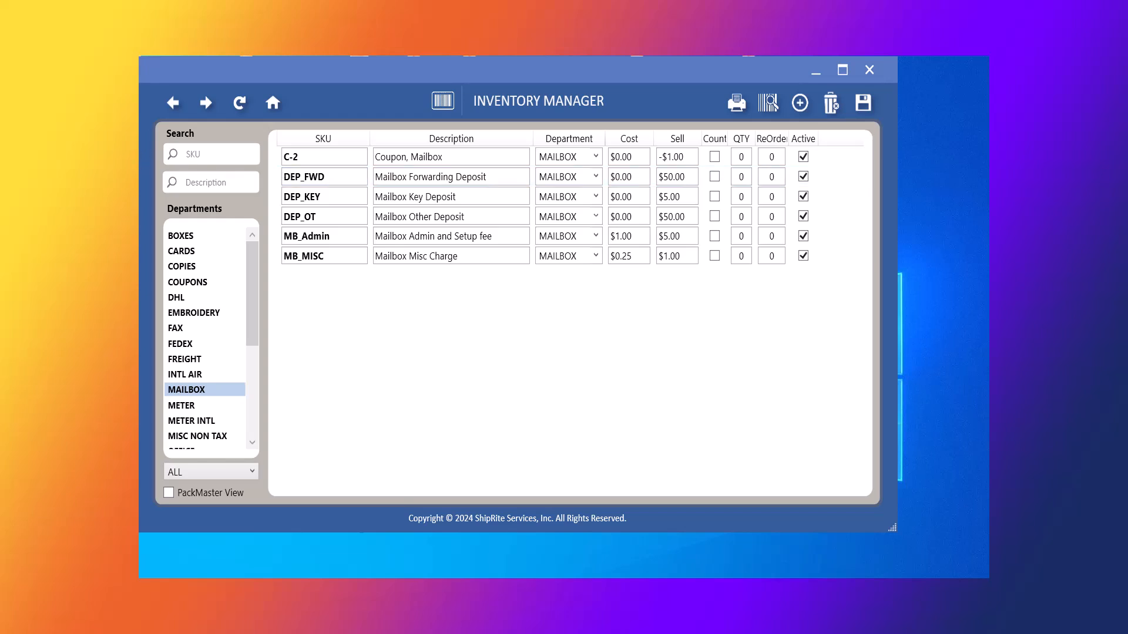
Return to the home screen and log in to the setup options with the admin PIN.
left_click(173, 107)
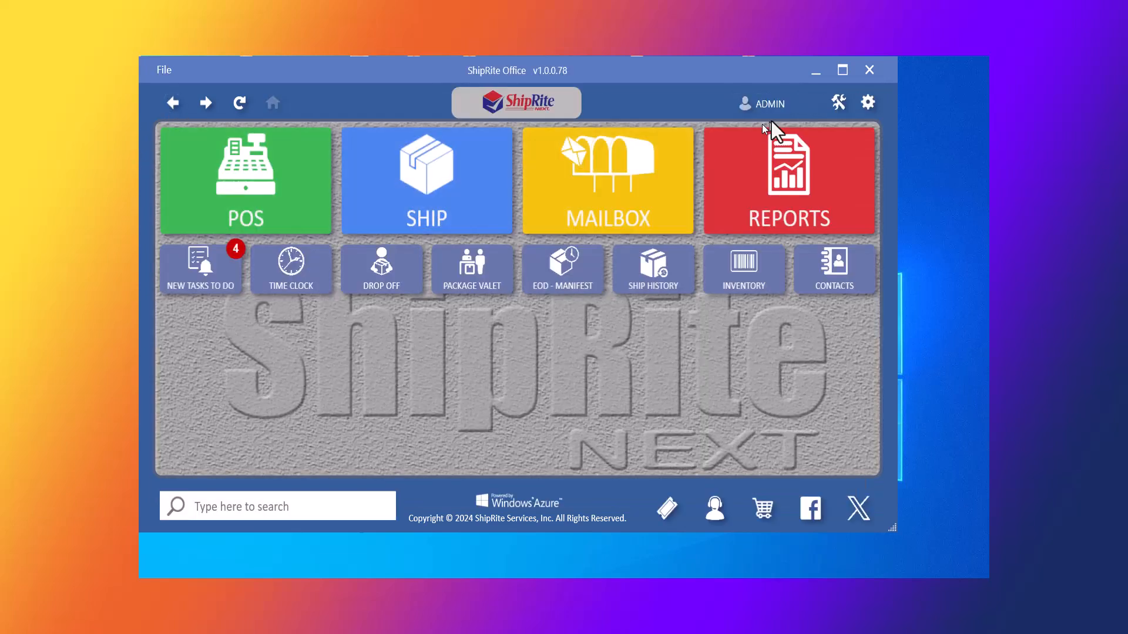
left_click(867, 101)
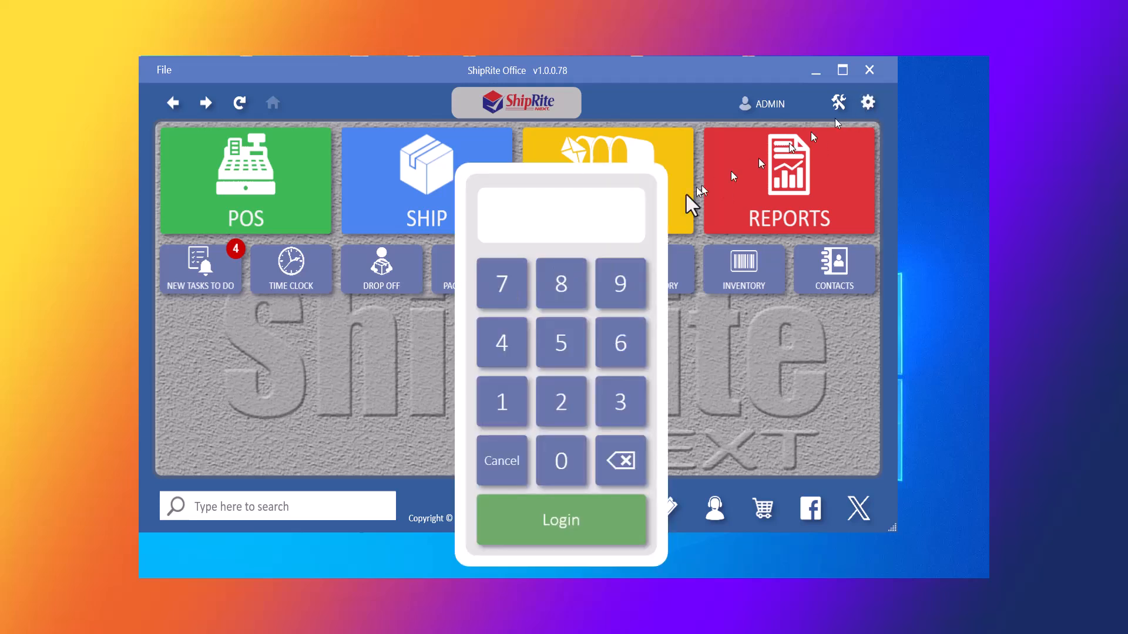
left_click(517, 286)
left_click(559, 340)
left_click(558, 284)
left_click(514, 295)
left_click(570, 500)
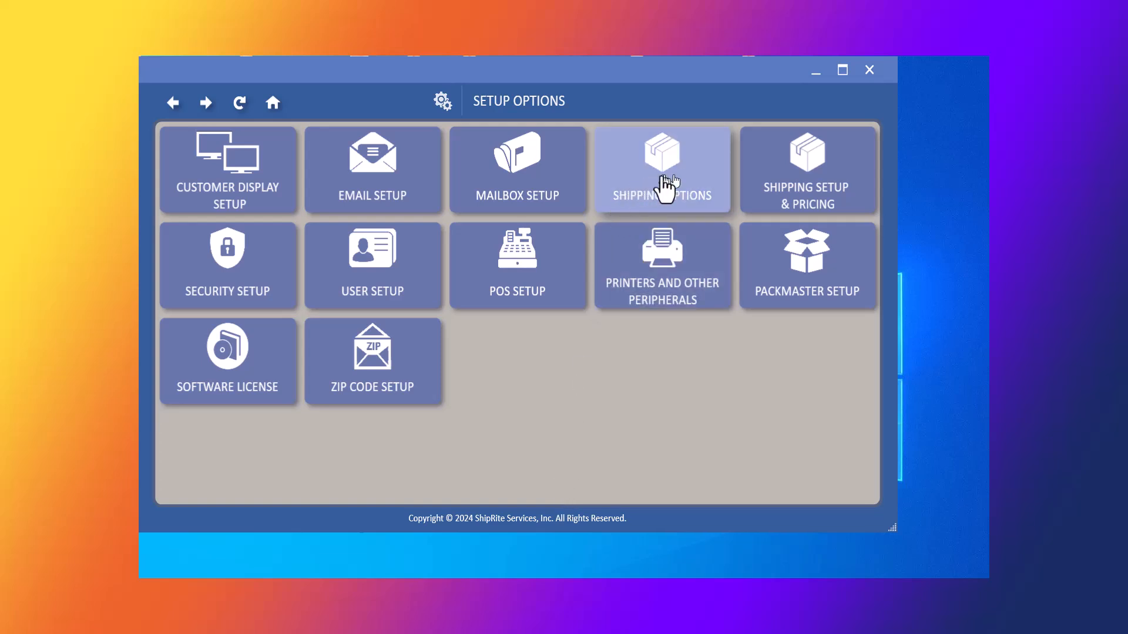
Open Mailbox Setup and view the Business, Corporate and Virtual panels' prices.
left_click(528, 187)
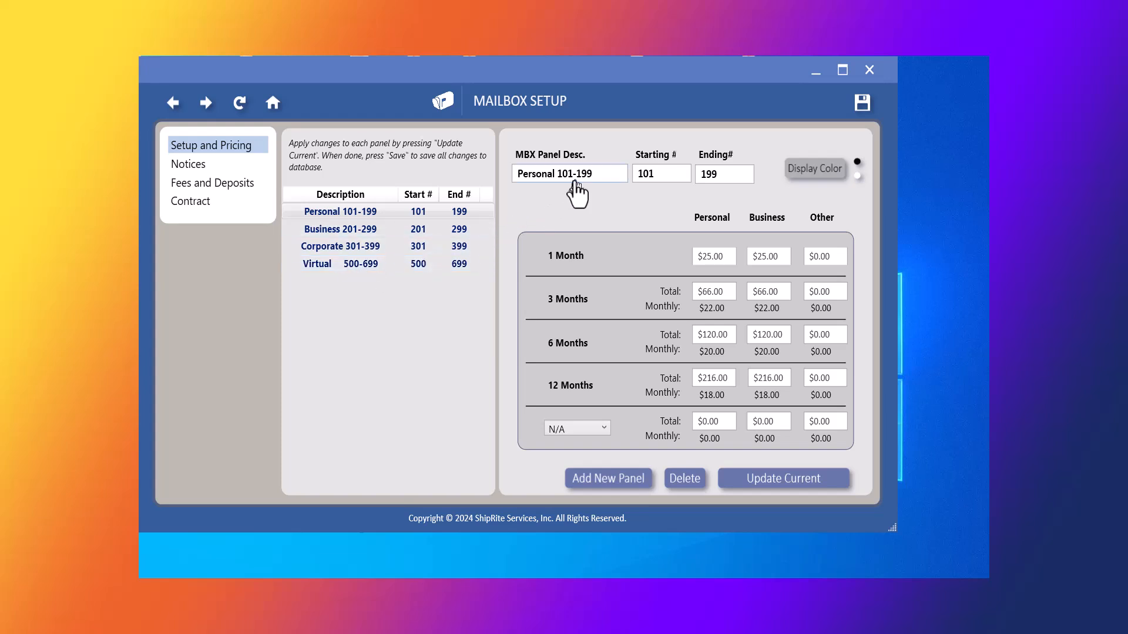
left_click(362, 228)
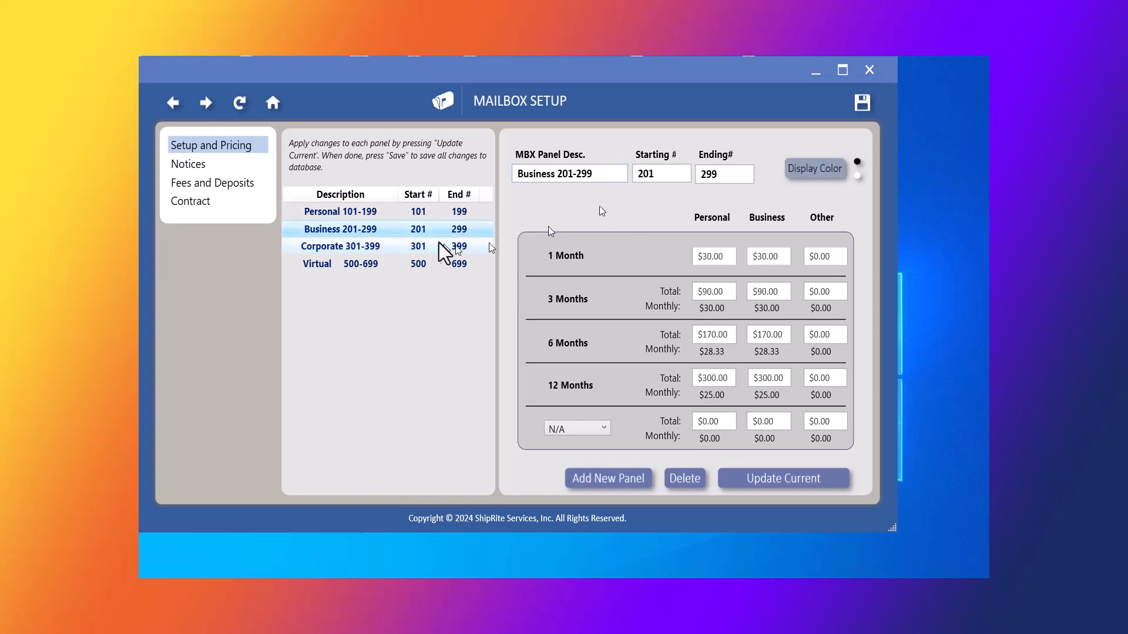
left_click(376, 248)
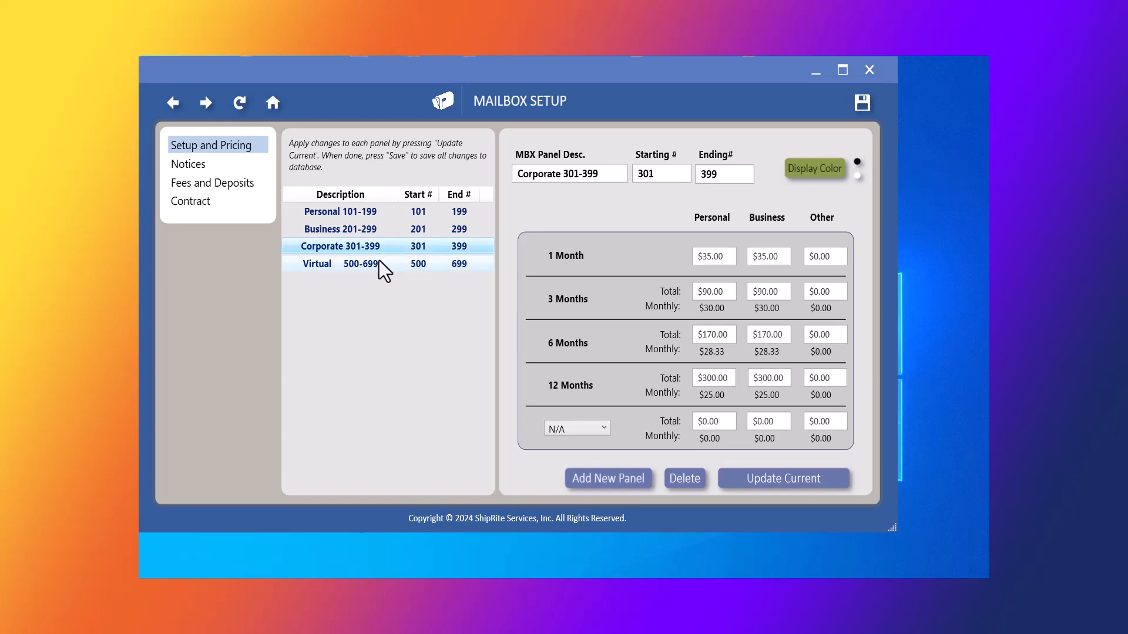
left_click(375, 263)
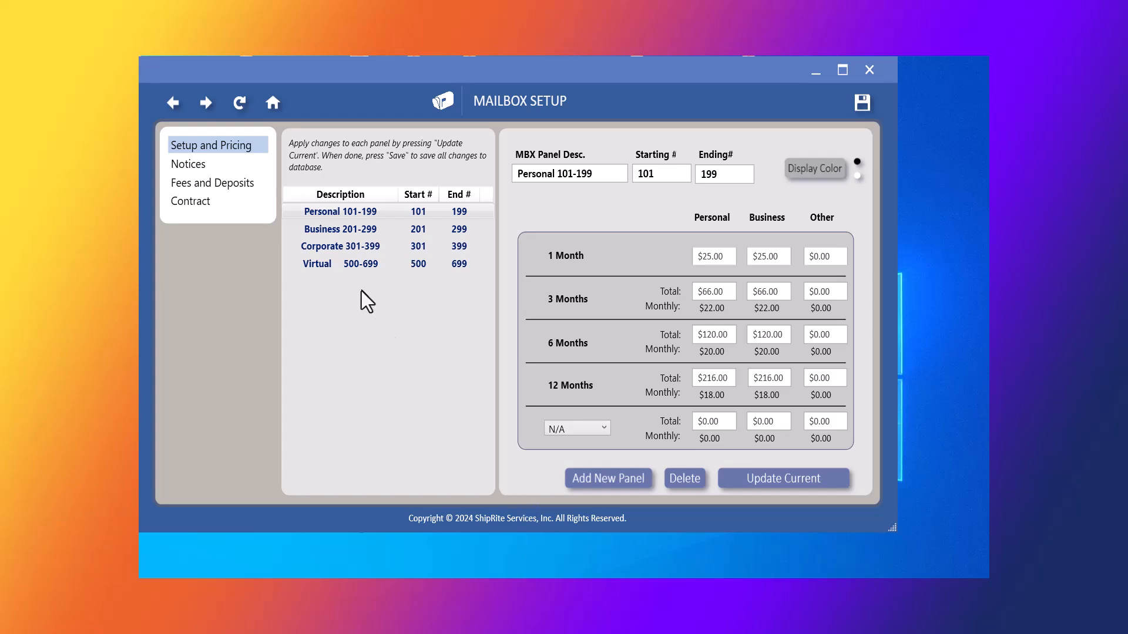
Start a new panel described 'Corporate Plus 901-915' with boxes 901 to 915.
left_click(752, 482)
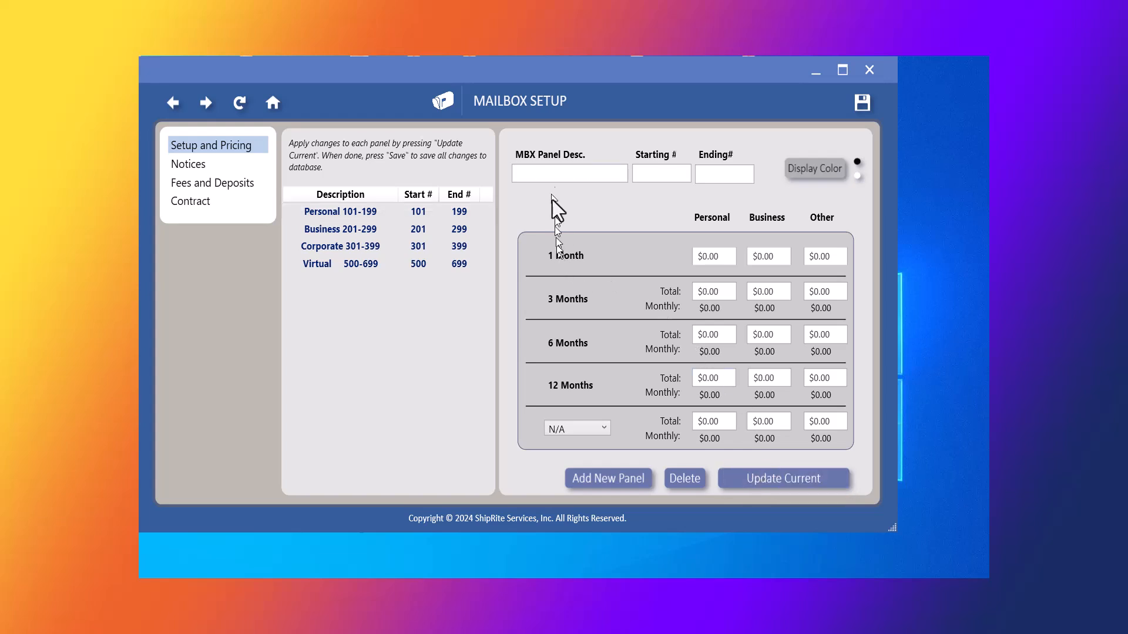
left_click(544, 174)
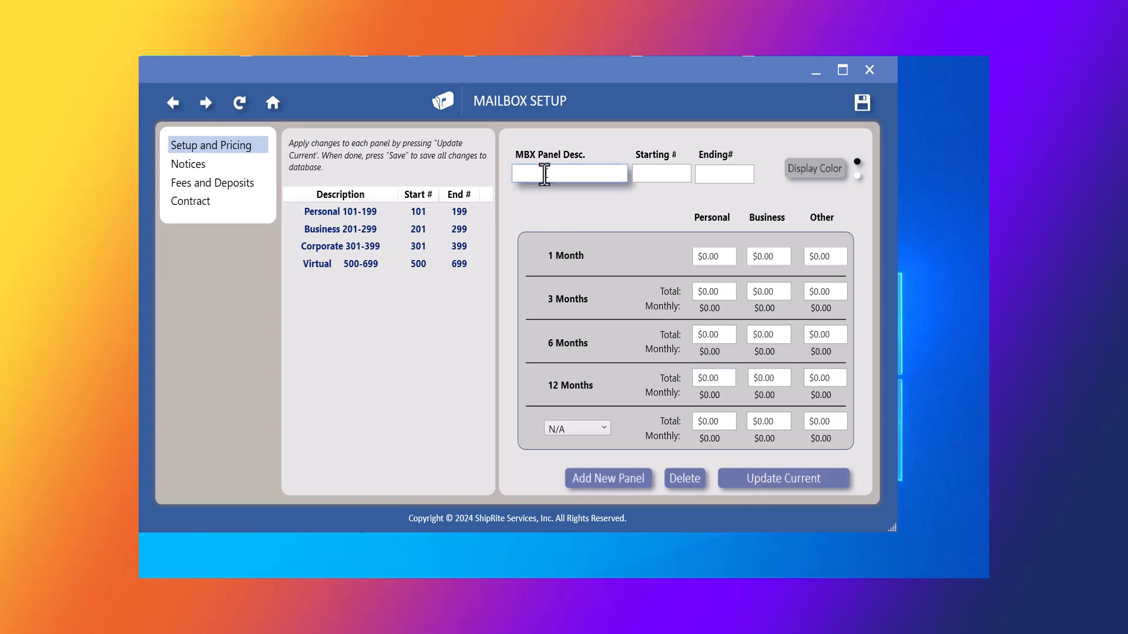
type("Corporate Plus")
key("Tab")
type("9")
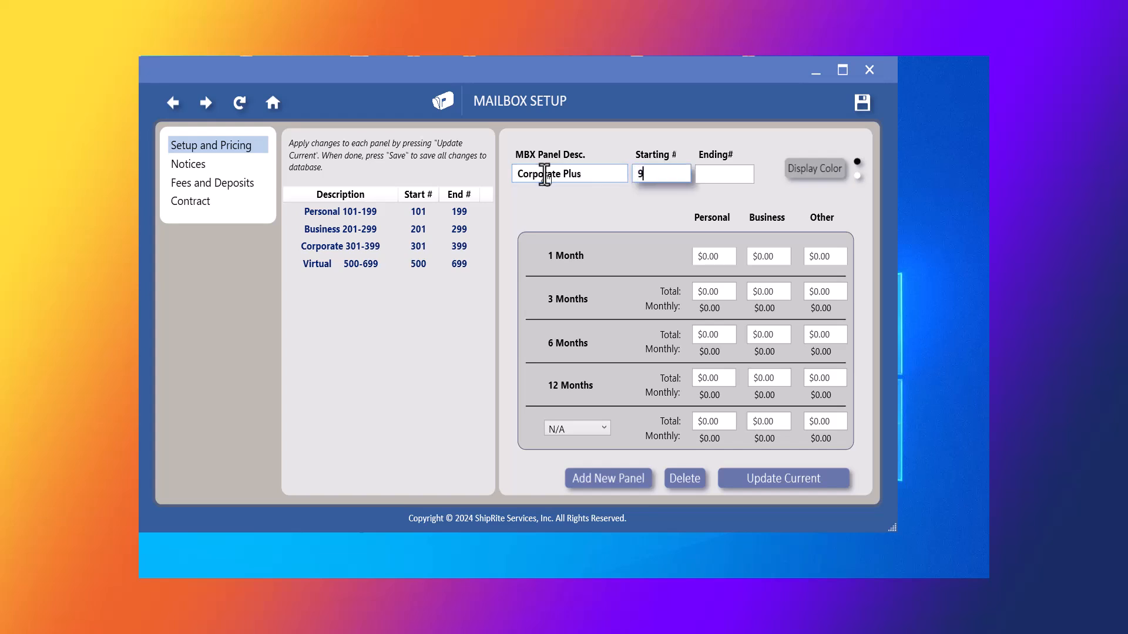
type("01")
key("Tab")
type("915")
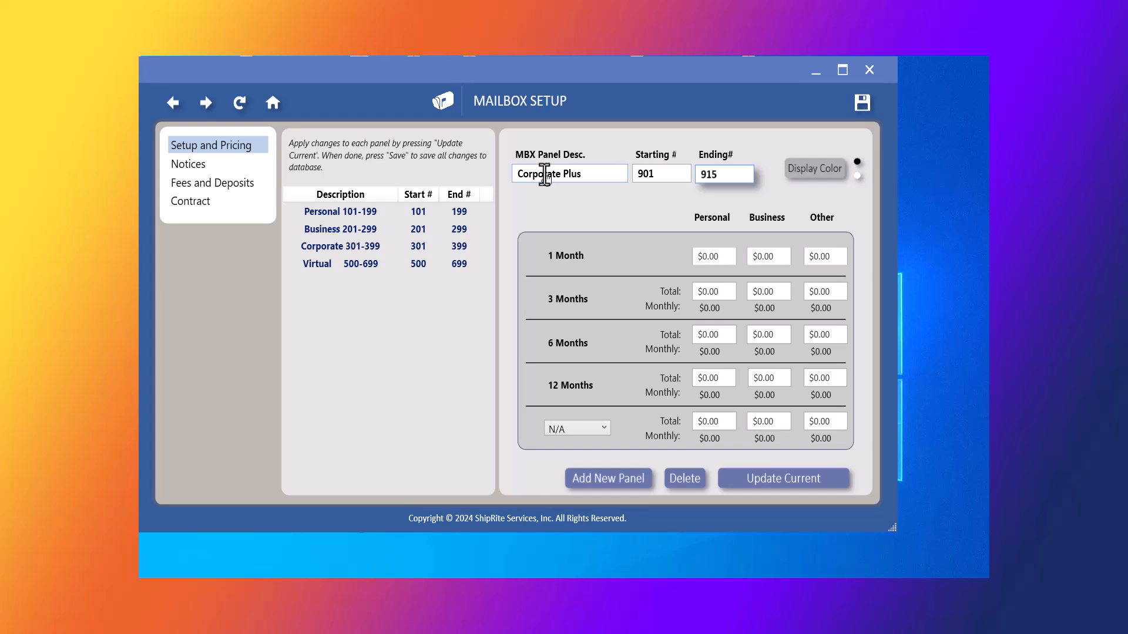
key("Tab")
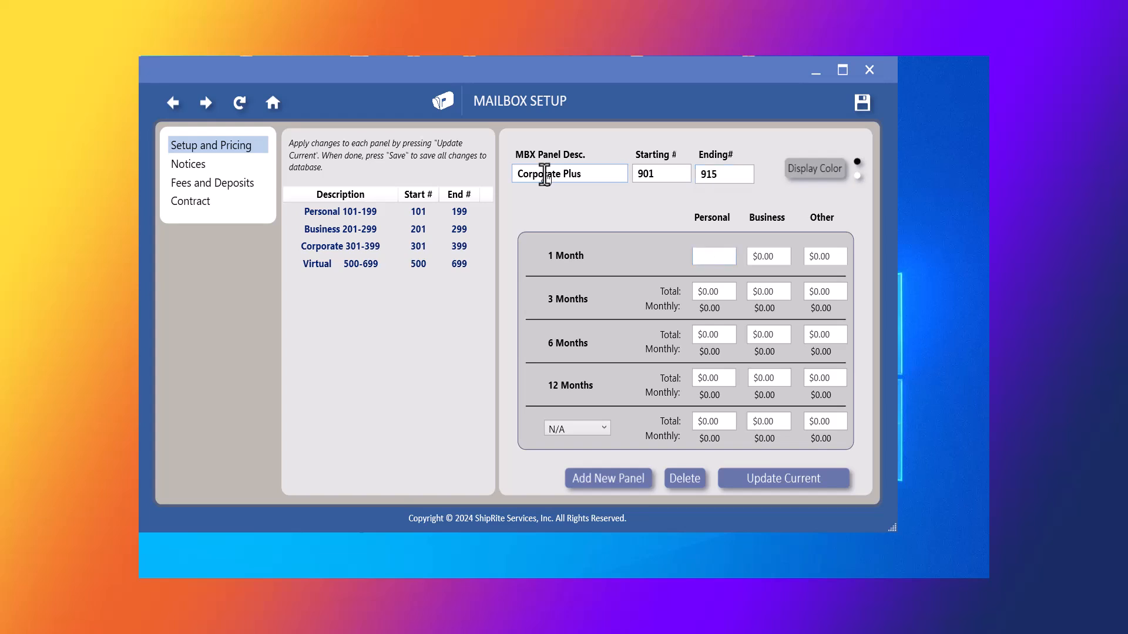
left_click(599, 177)
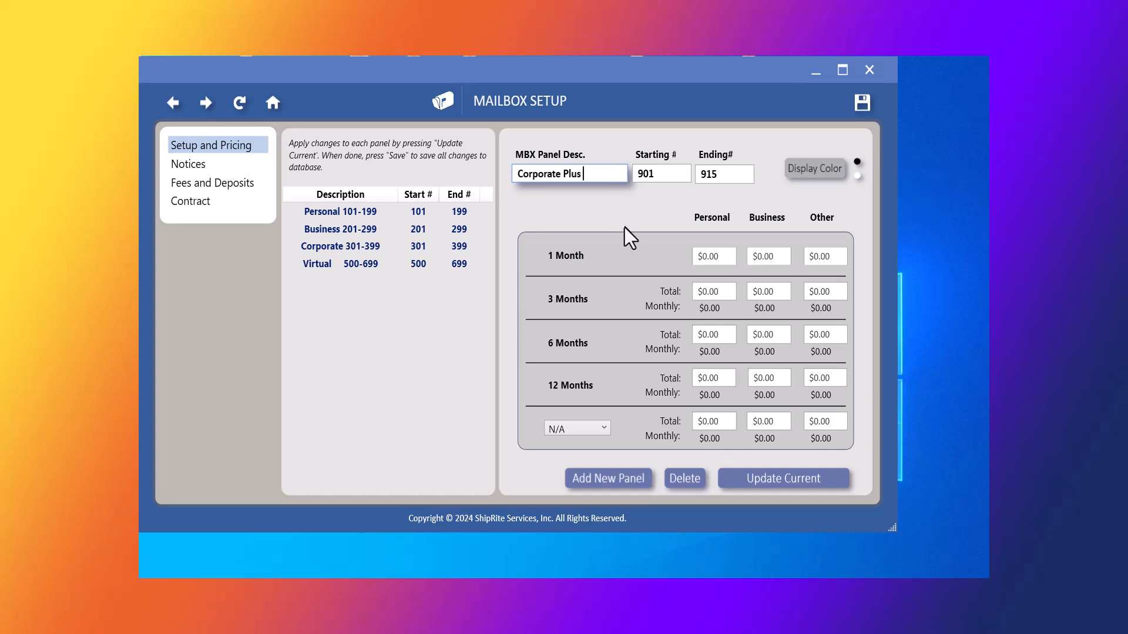
type("901-915")
Enter personal prices of $30, $85, $160 and $300 for 1, 3, 6 and 12 months.
left_click(728, 256)
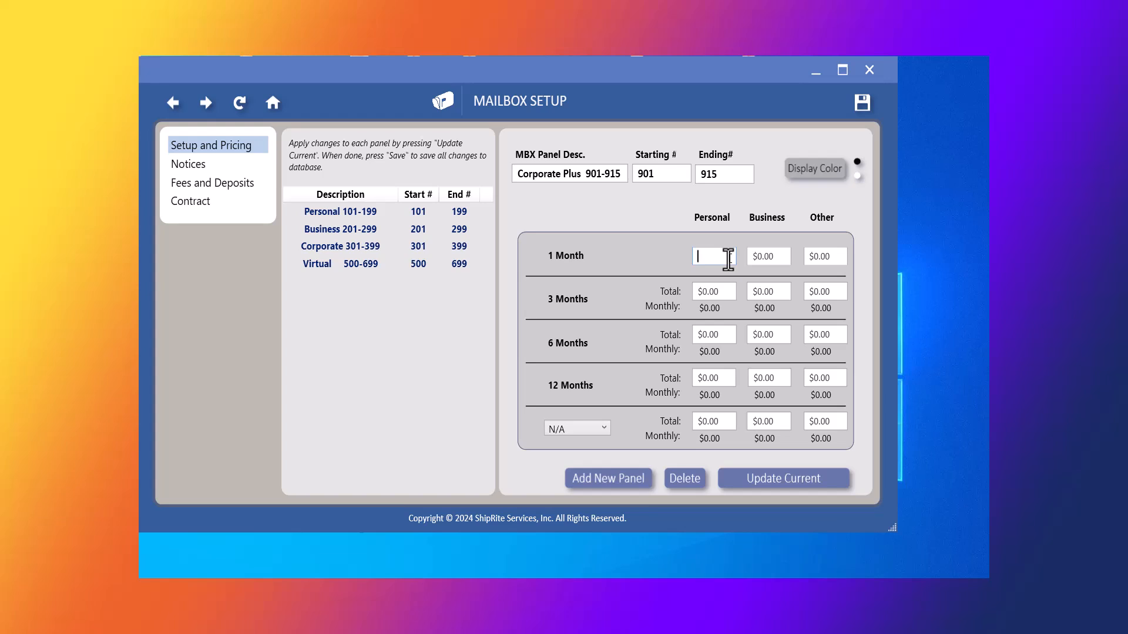
type("30")
key("Tab")
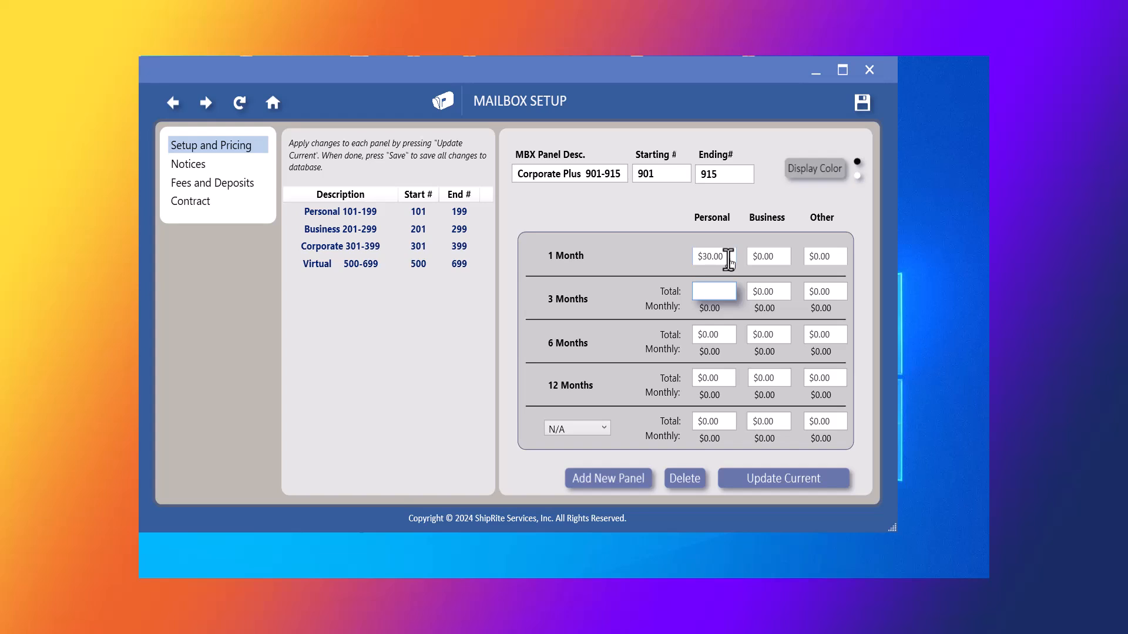
type("85")
key("Tab")
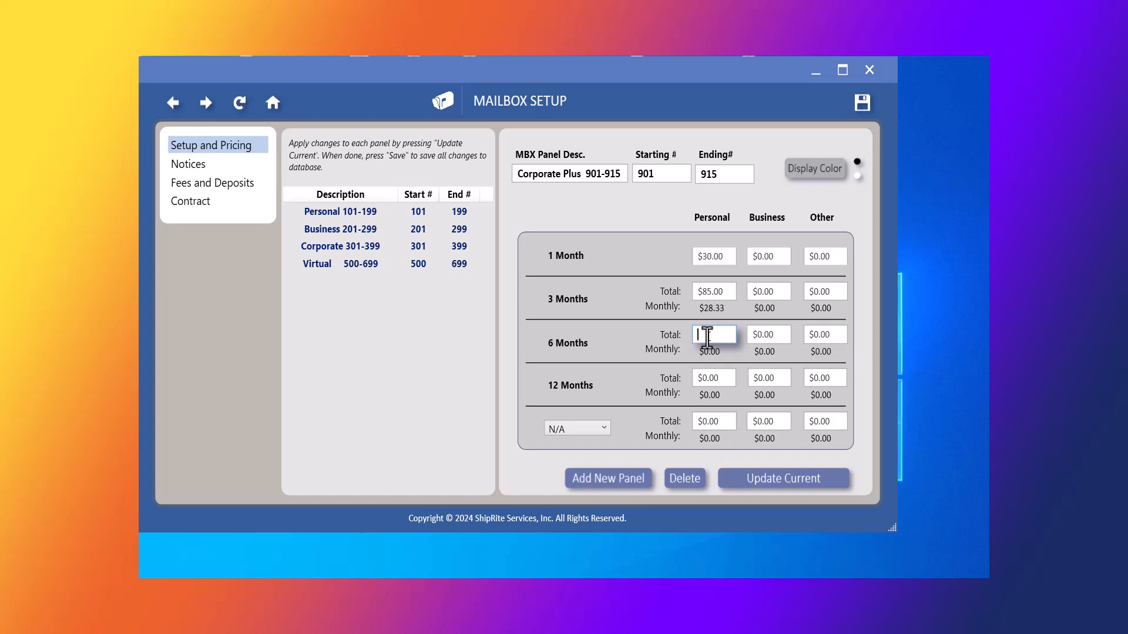
type("160")
key("Tab")
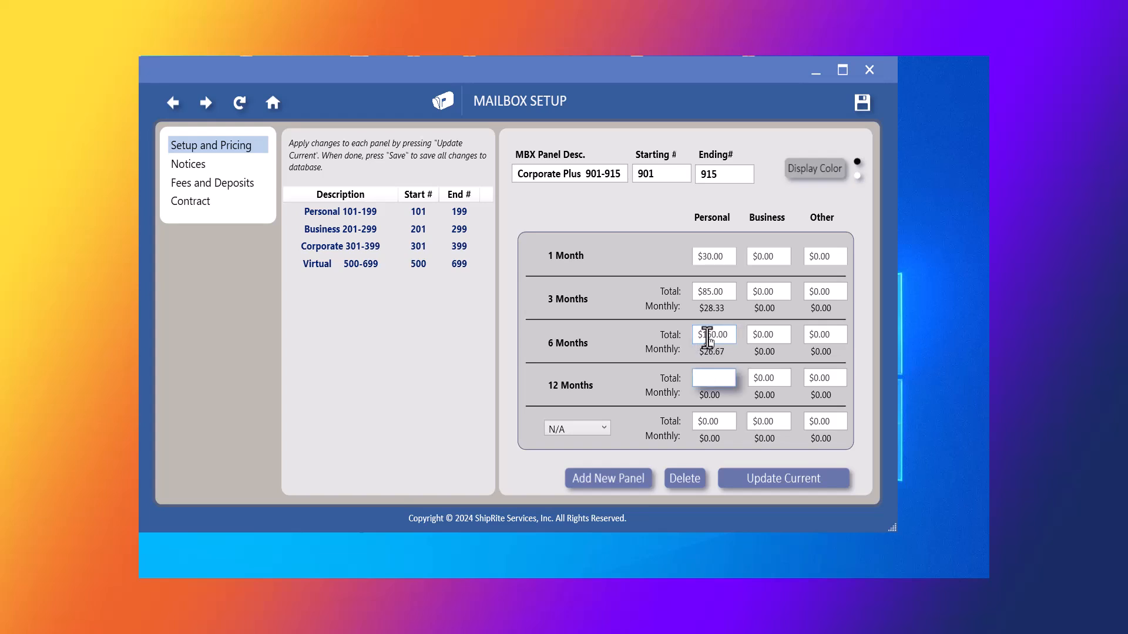
type("300")
key("Tab")
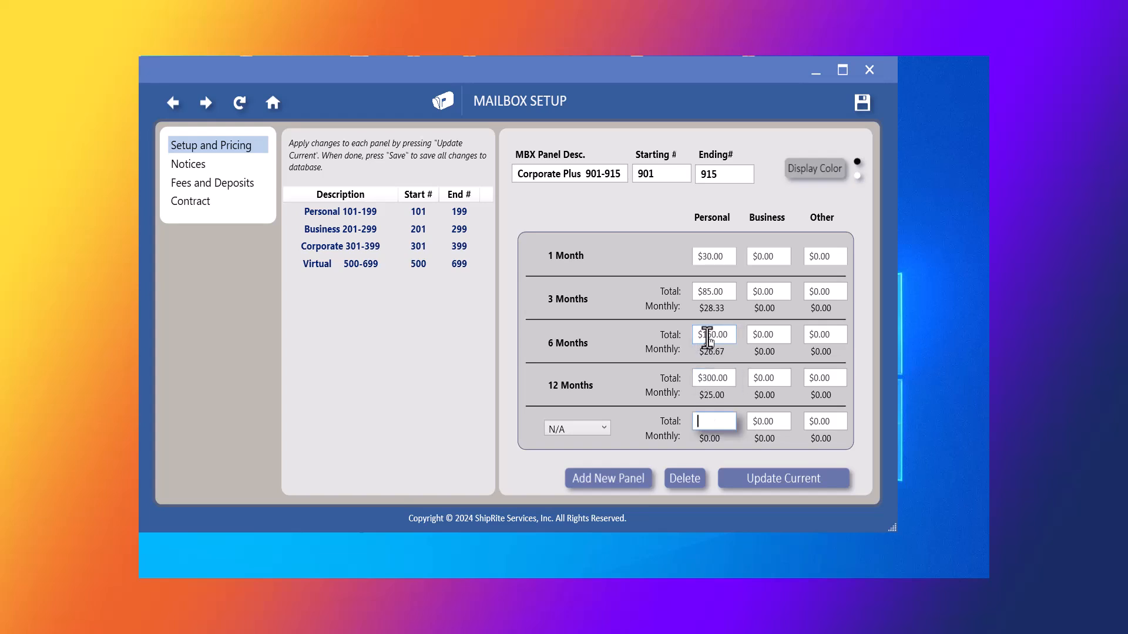
key("Tab")
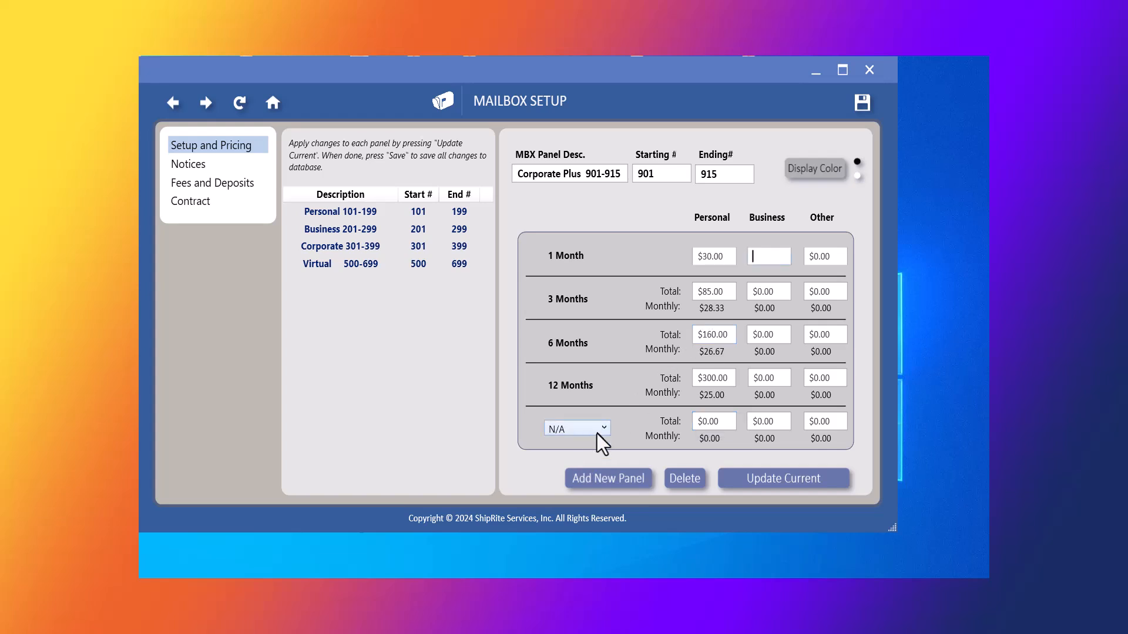
Enter matching business prices $30, $85, $160, $300 and add the Corporate Plus 901-915 panel.
left_click(775, 258)
type("30")
key("Tab")
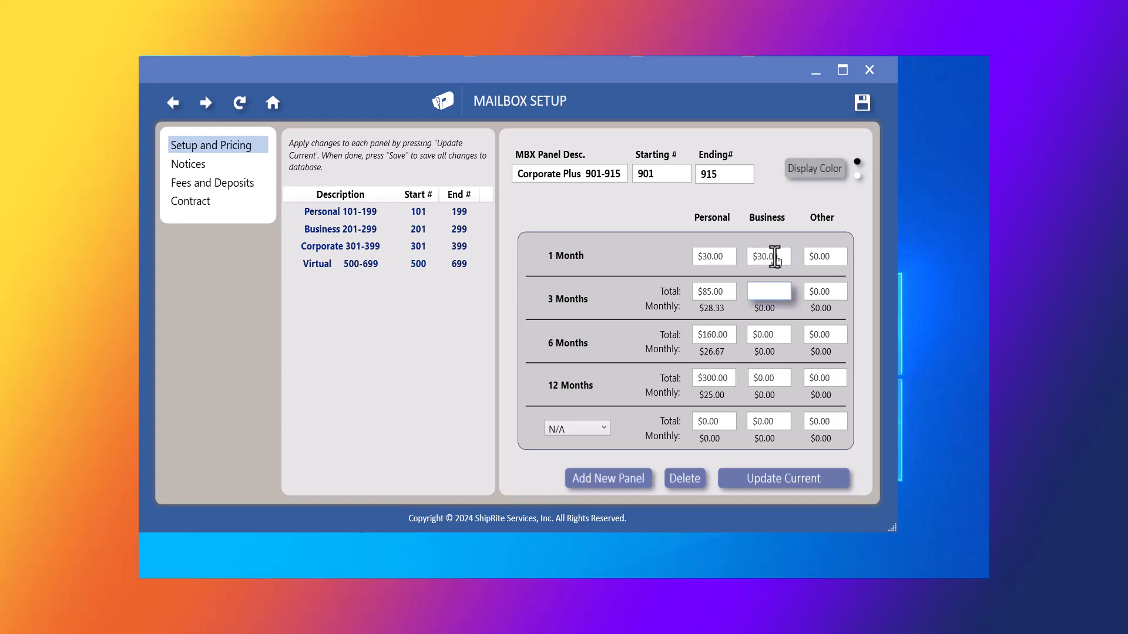
type("85")
key("Tab")
type("160")
key("Tab")
type("300")
key("Tab")
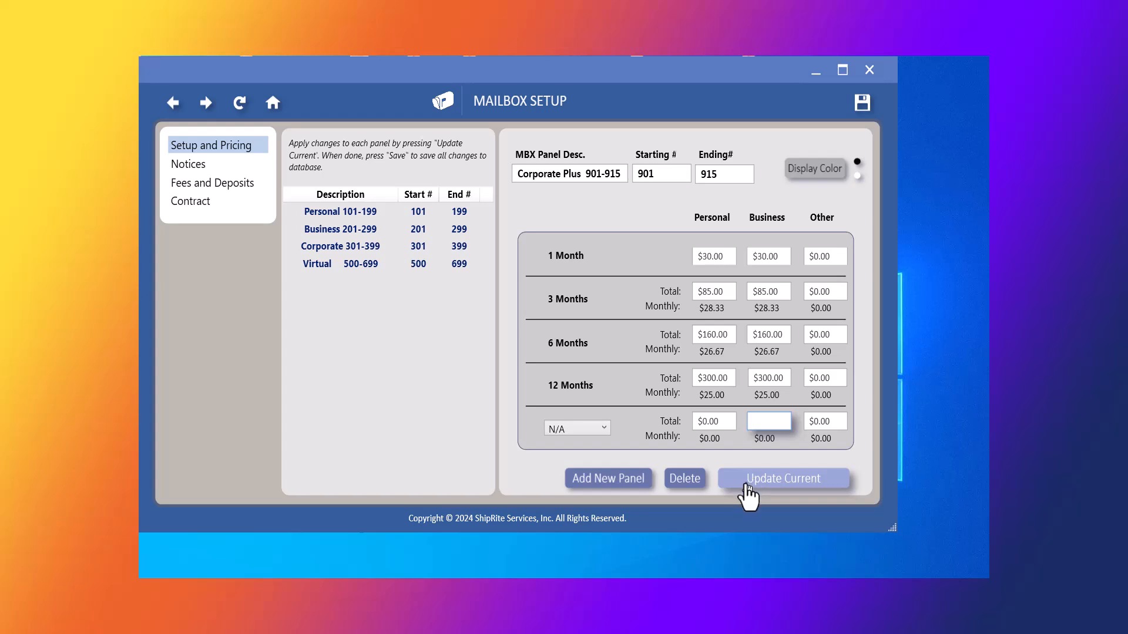
left_click(609, 486)
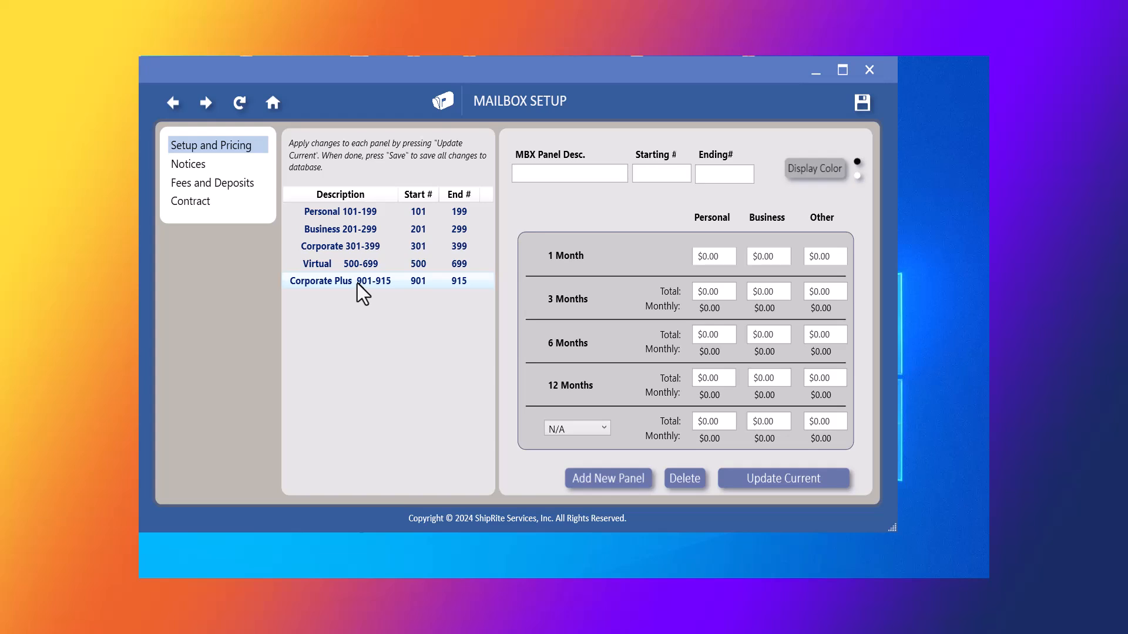
left_click(186, 166)
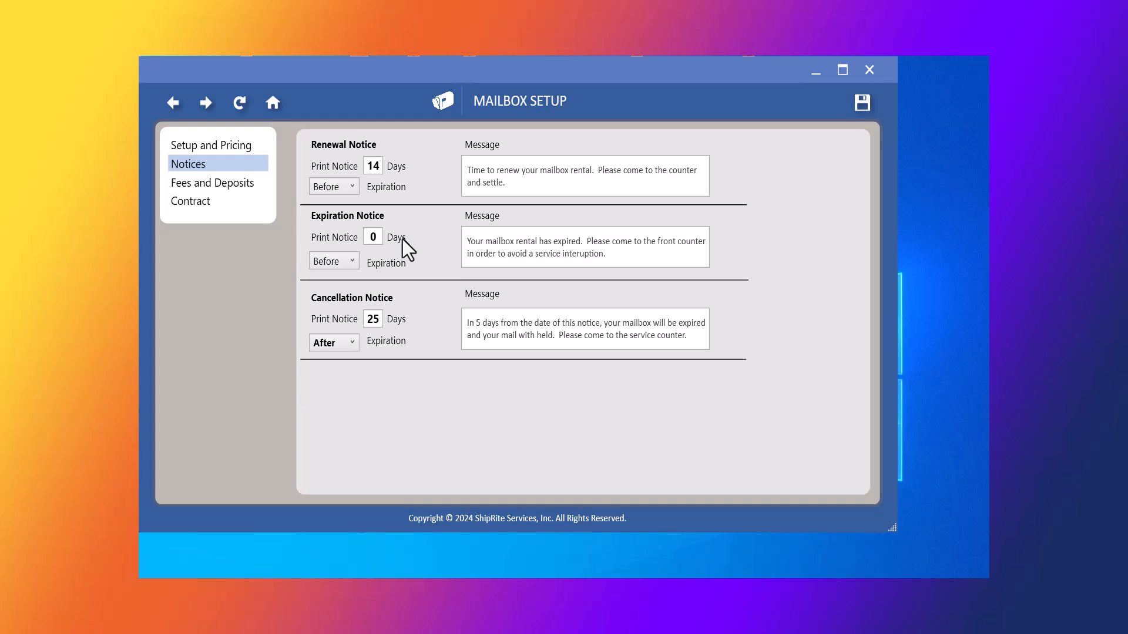
Check the expiration notice day count, then go to the Fees and Deposits settings.
double_click(368, 238)
left_click(217, 184)
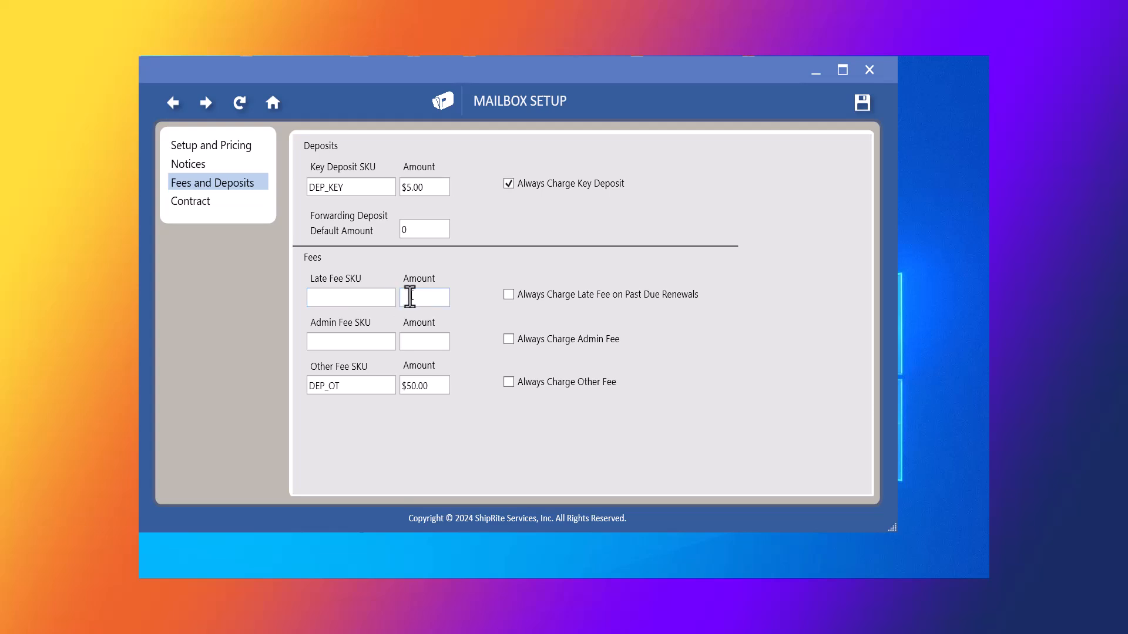
Set the admin fee SKU to MB_Admin ($5.00) and make it always charged.
left_click(349, 342)
type("MB_Admin")
key("Tab")
key("Tab")
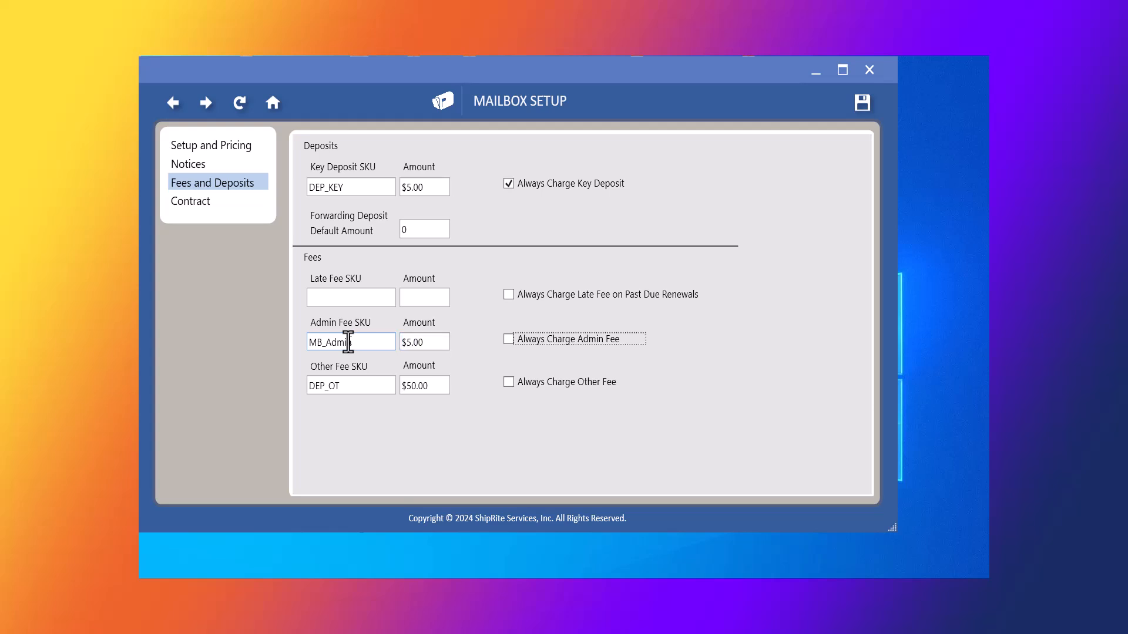
left_click(509, 338)
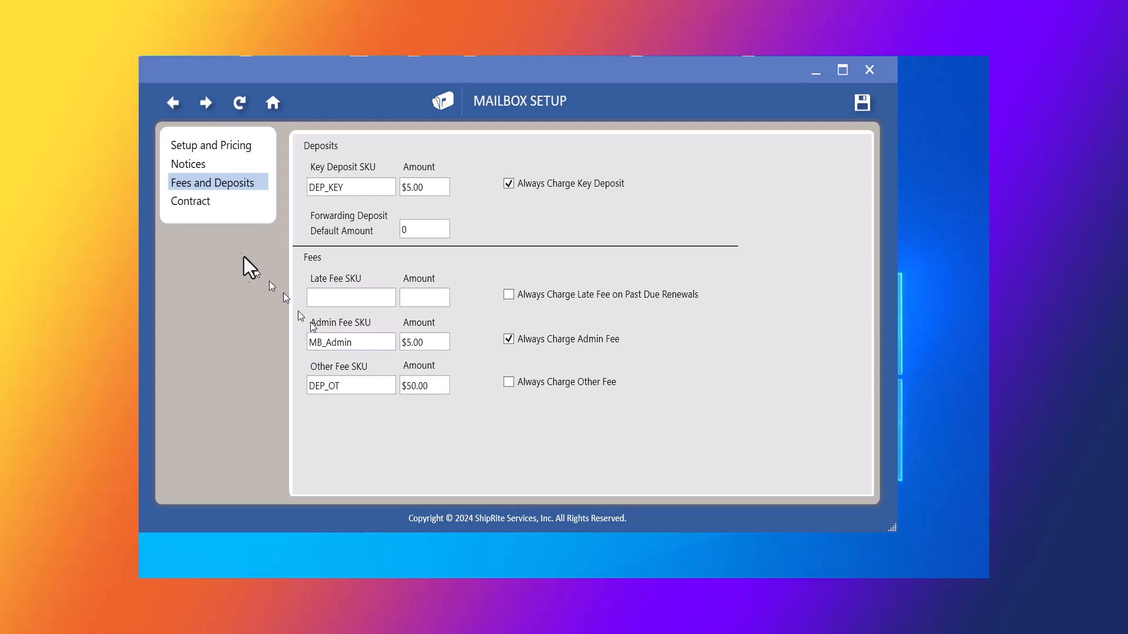
left_click(196, 203)
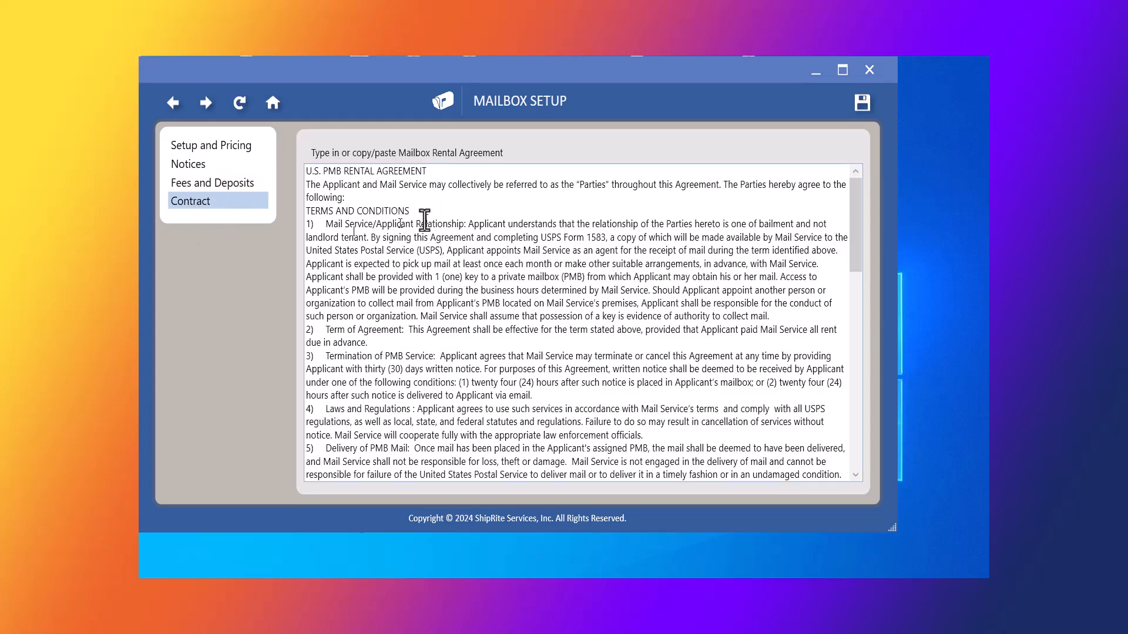
Review the PMB rental agreement and save all Mailbox Setup changes.
scroll(424, 221, "down", 15)
scroll(458, 305, "up", 1)
scroll(461, 308, "up", 15)
left_click(866, 105)
left_click(575, 428)
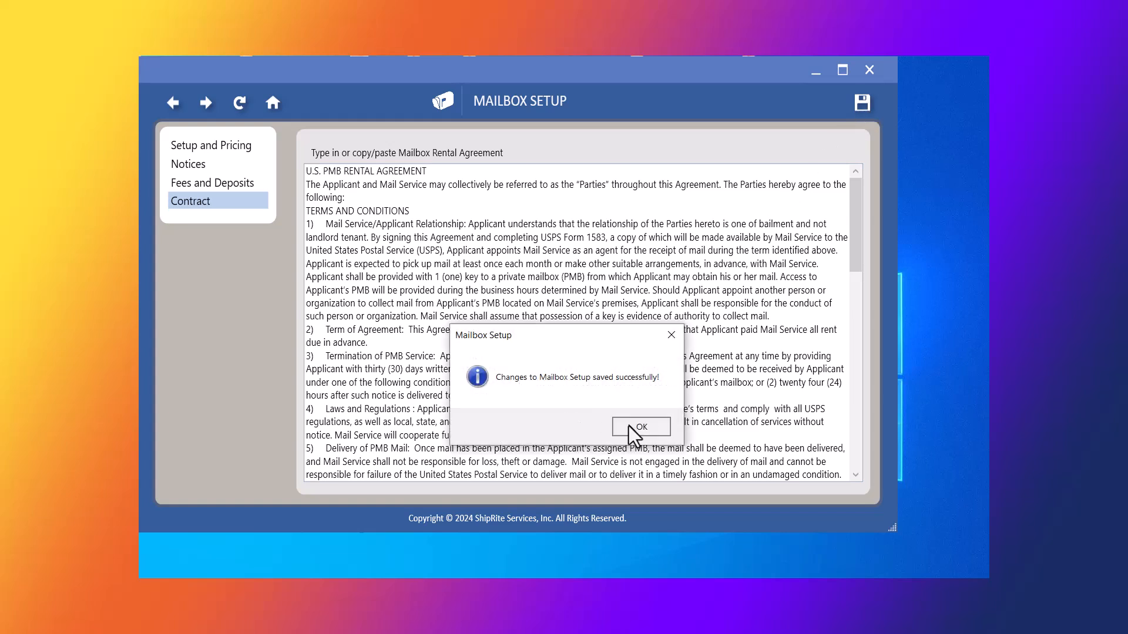
left_click(629, 425)
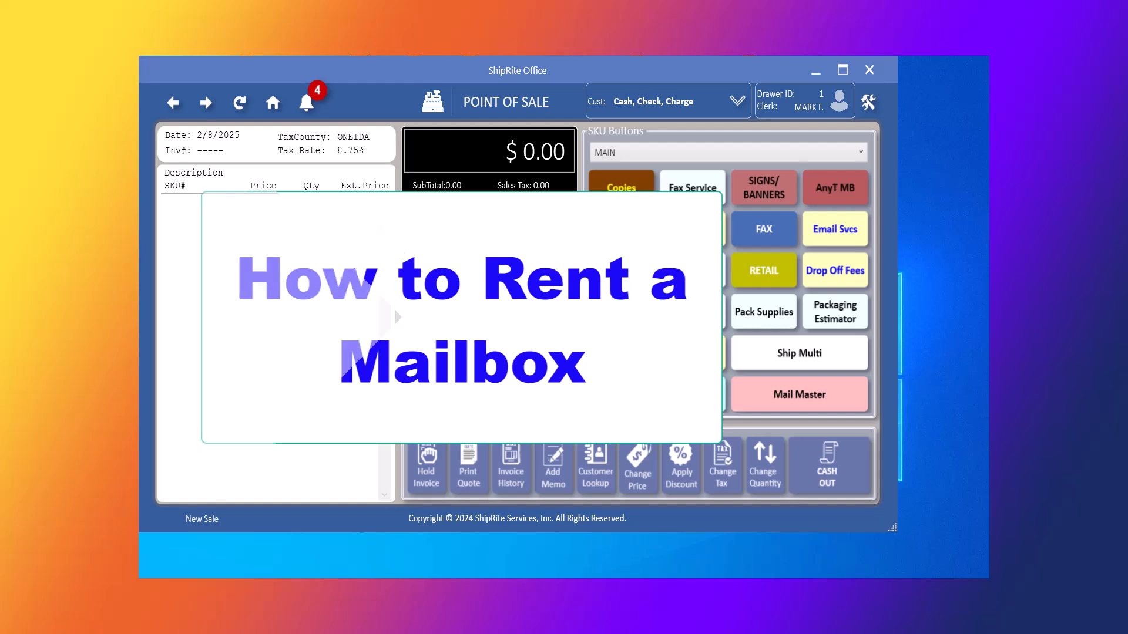
Look up the customer by name, attach them to the sale, and start a mailbox rental.
type("Friar")
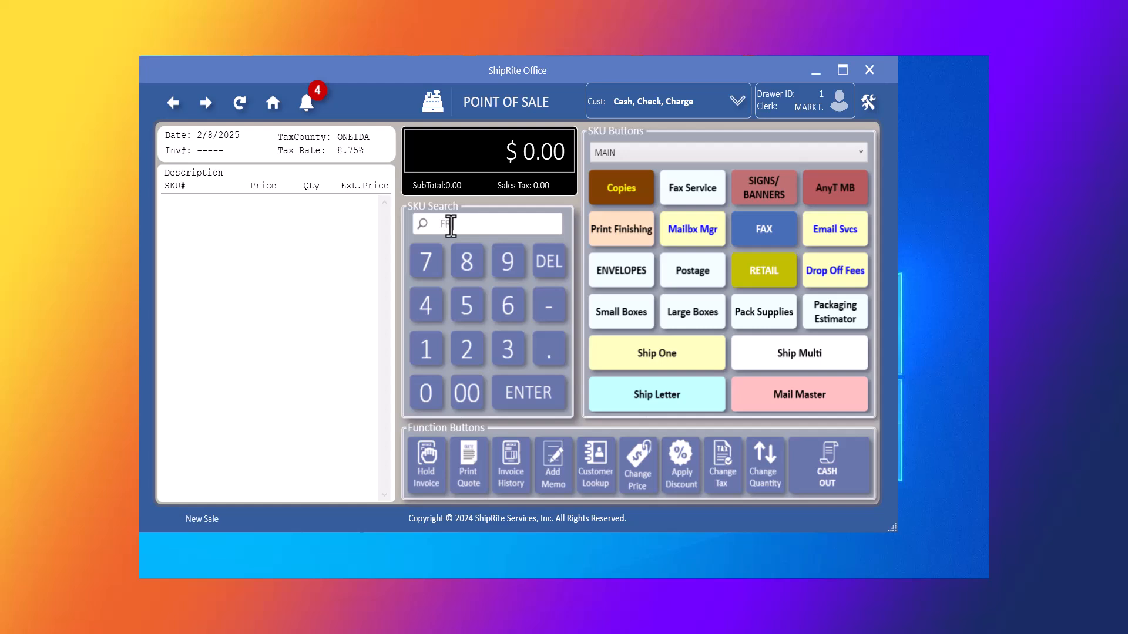
key("Return")
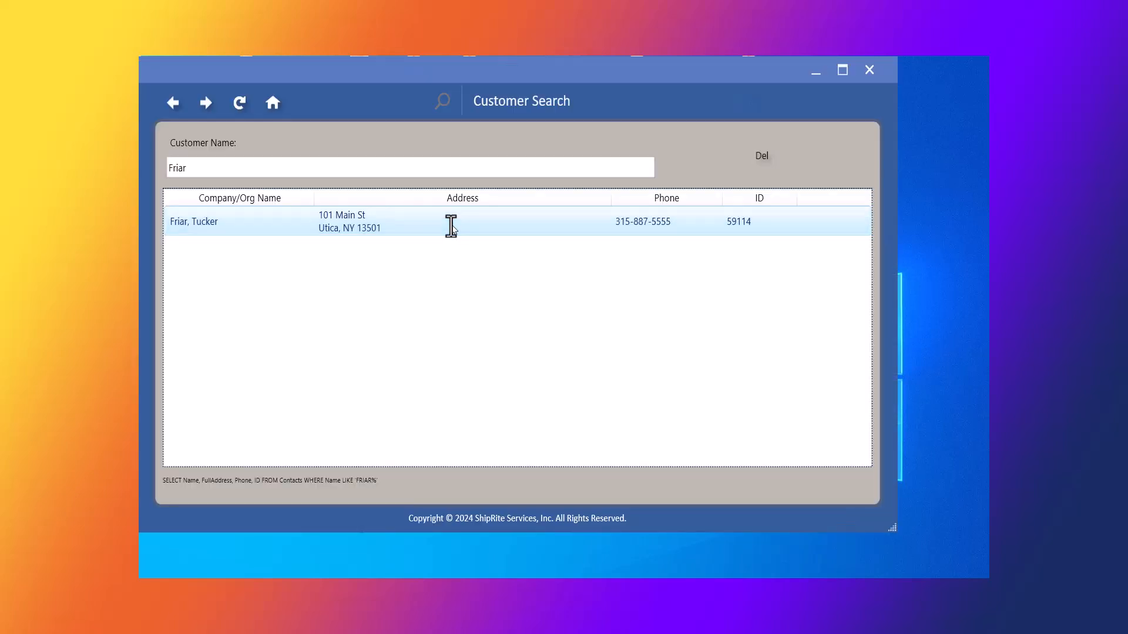
double_click(451, 226)
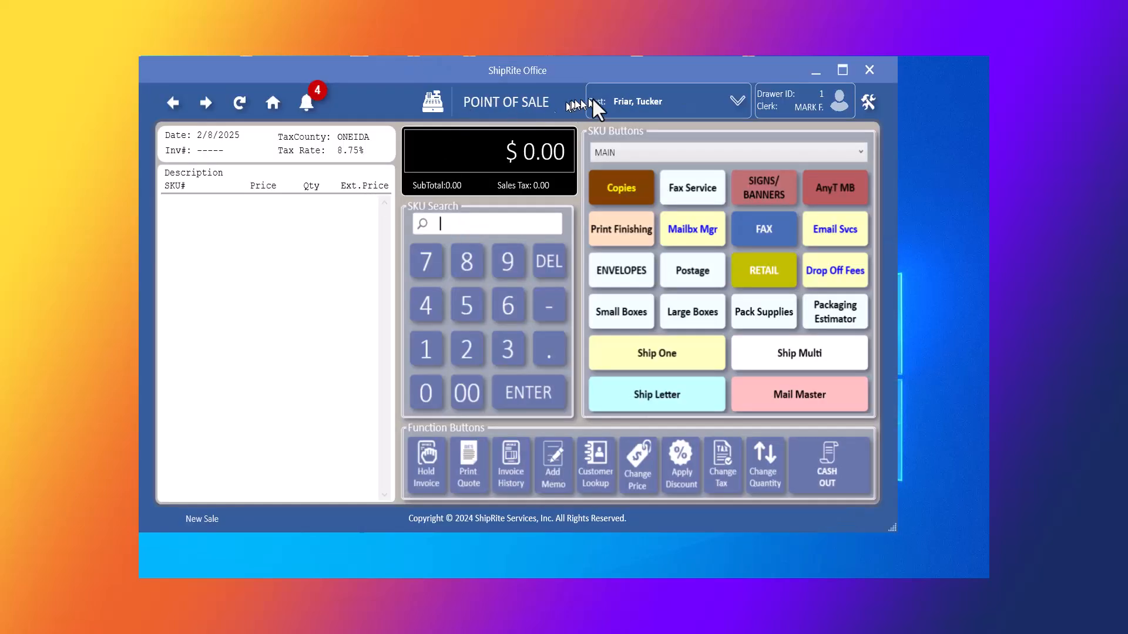
left_click(737, 101)
left_click(738, 100)
left_click(692, 230)
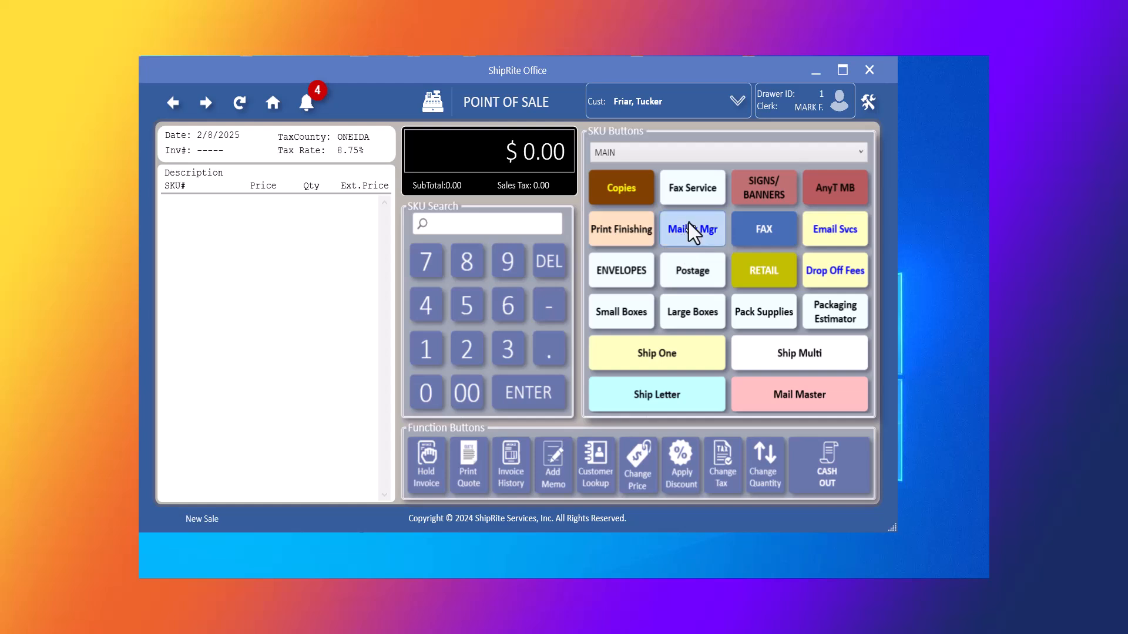
left_click(670, 352)
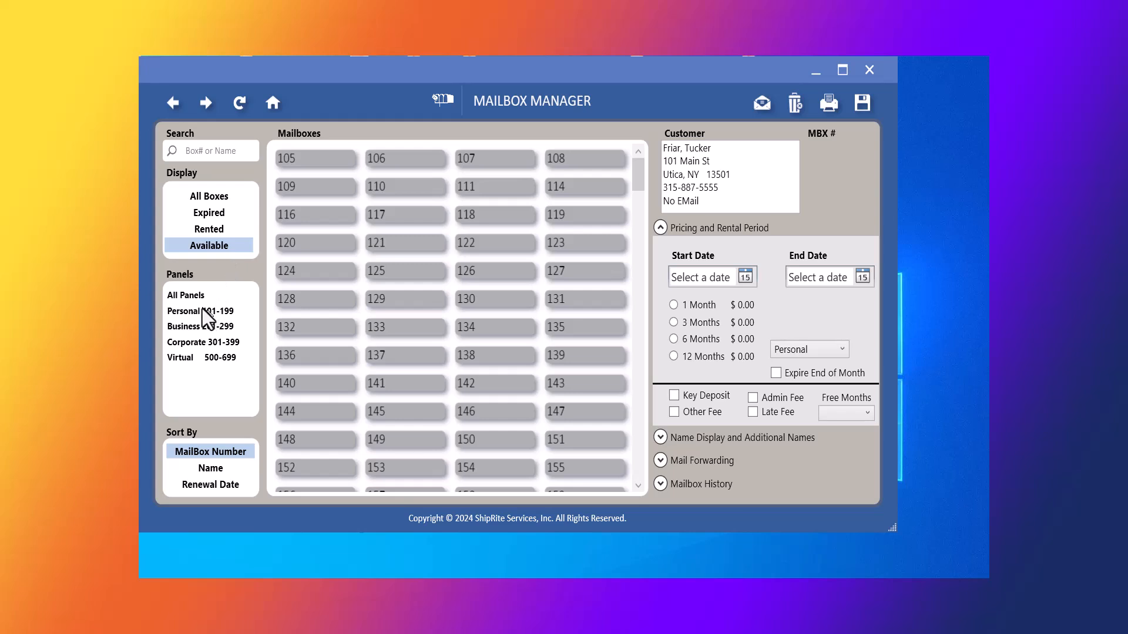
Show available mailboxes from All Panels and scroll the list back to box 105.
scroll(377, 273, "down", 3)
scroll(377, 273, "down", 18)
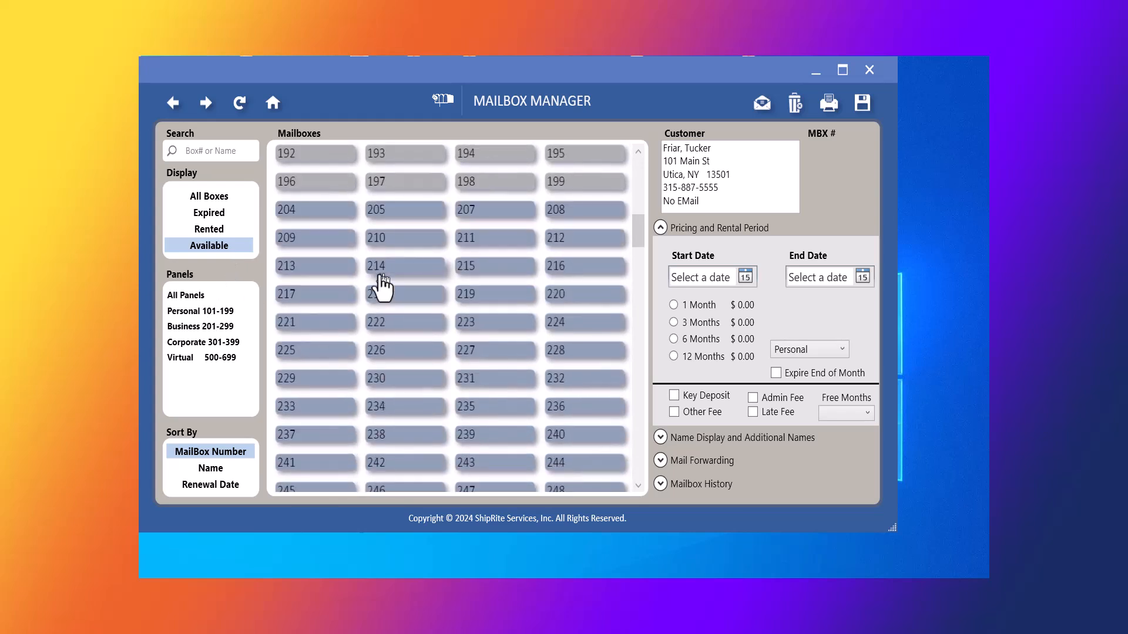
scroll(381, 276, "down", 20)
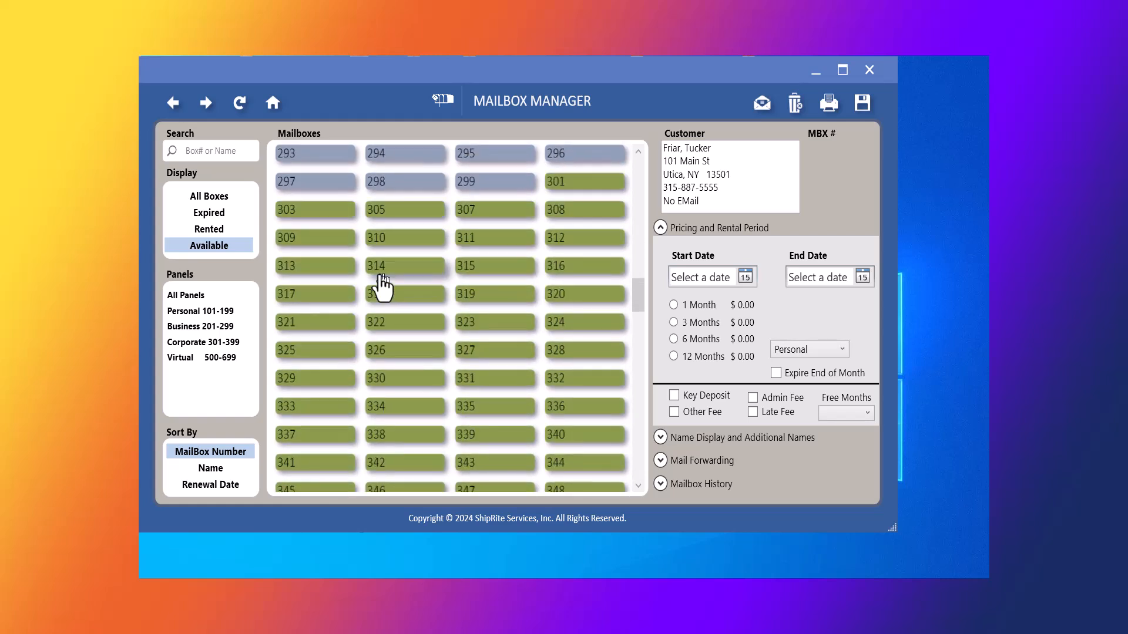
scroll(381, 276, "down", 20)
scroll(380, 273, "down", 11)
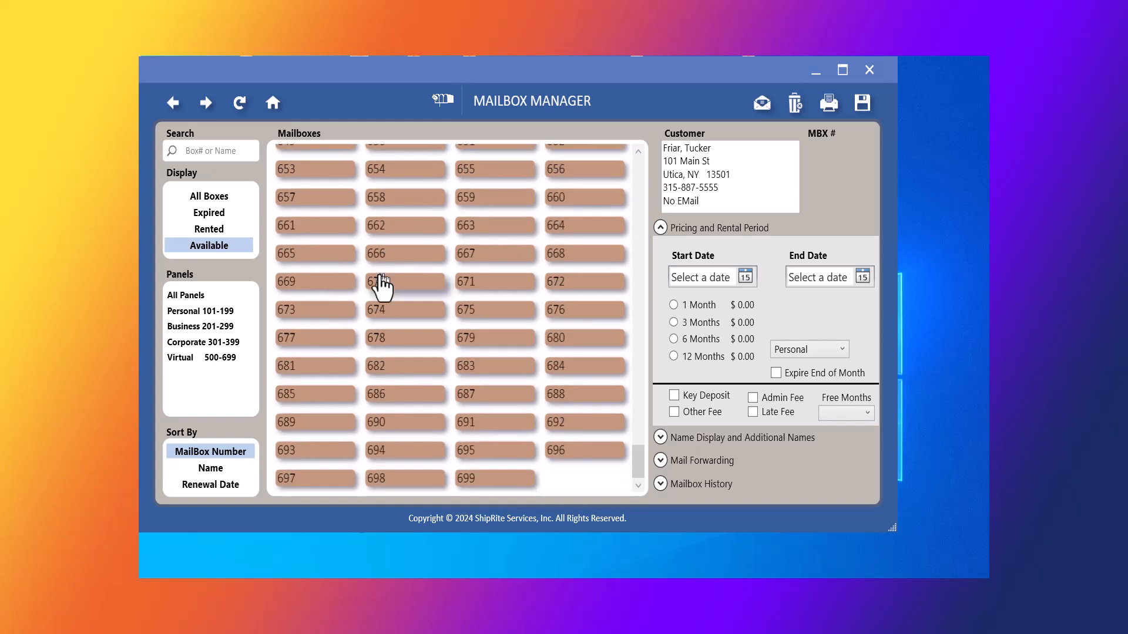
scroll(381, 275, "up", 17)
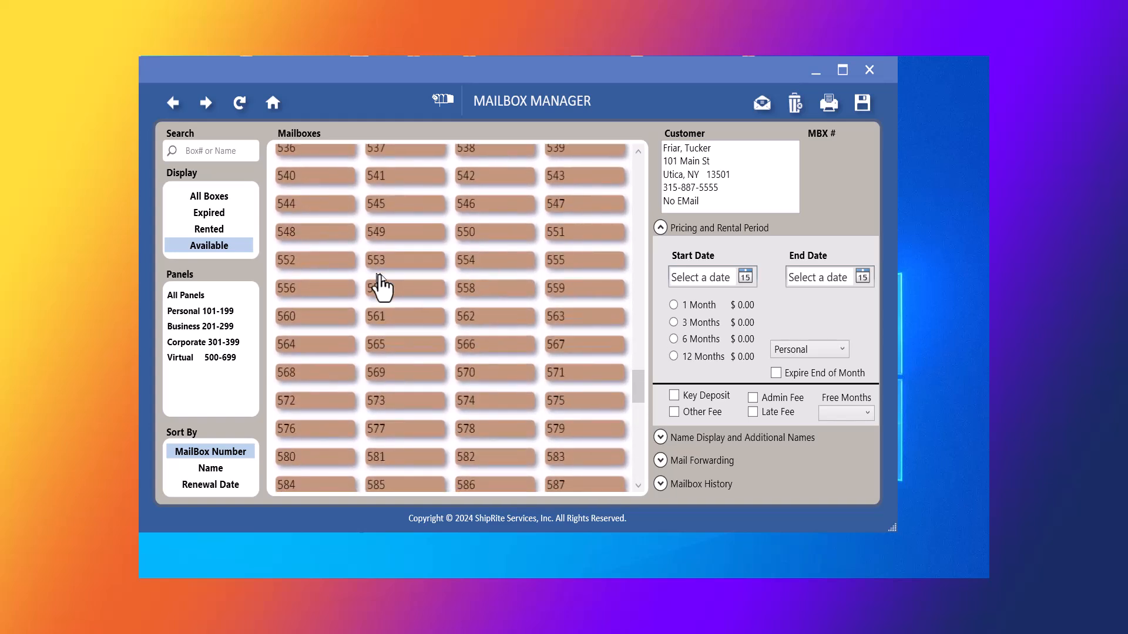
left_click(185, 299)
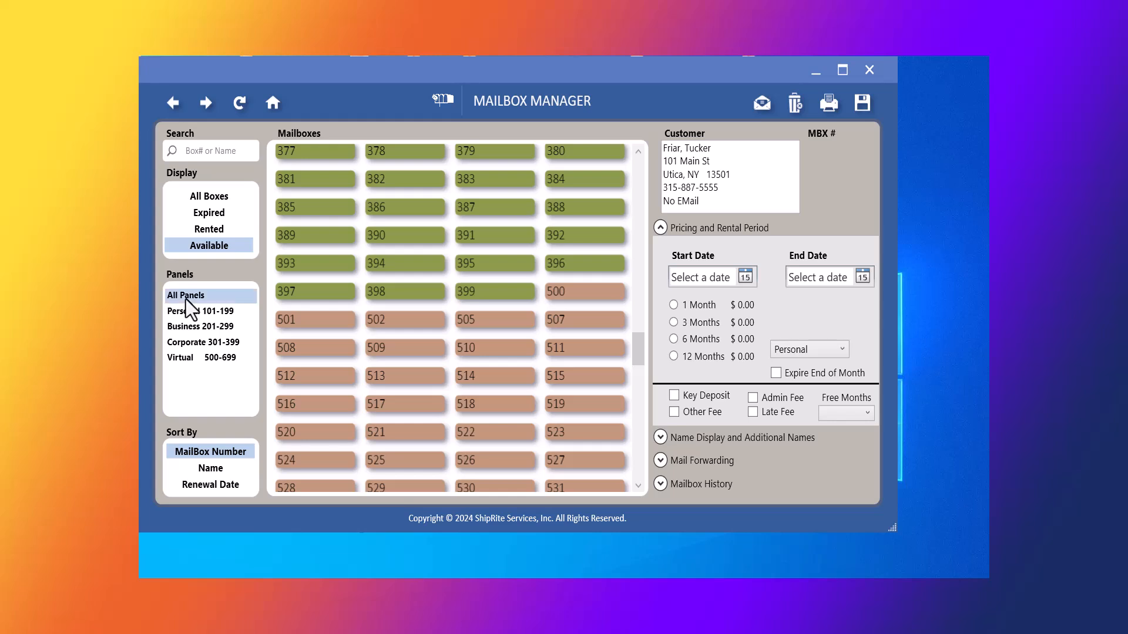
scroll(365, 301, "up", 5)
left_click_drag(635, 305, 626, 149)
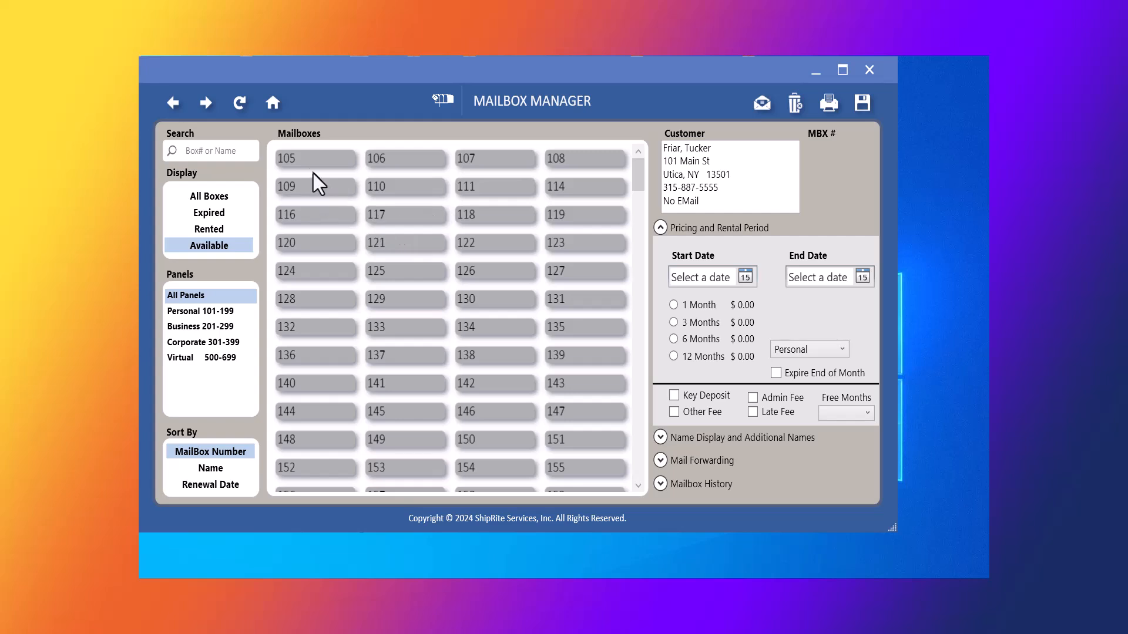
Choose mailbox 105 for a 3-month rental with a key deposit.
left_click(308, 159)
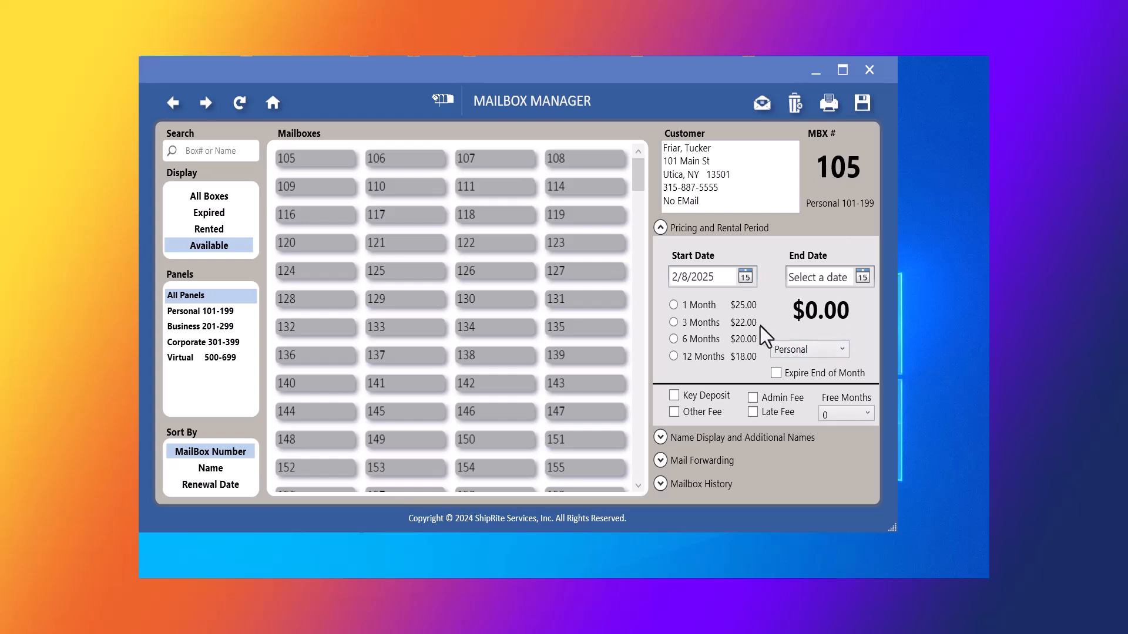
left_click(674, 323)
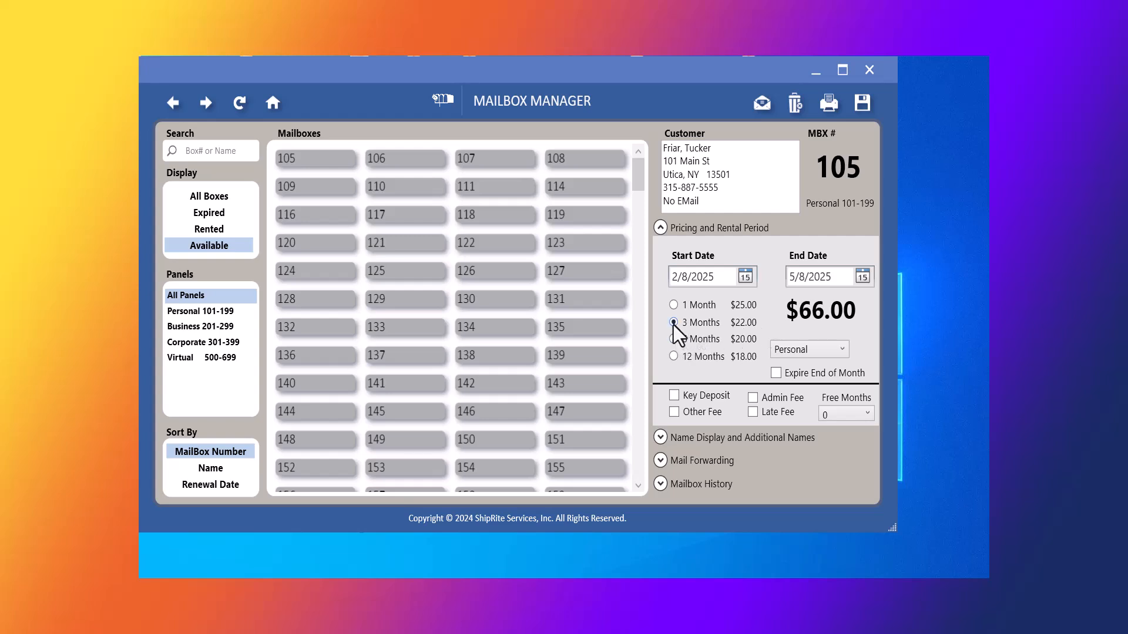
left_click(674, 397)
Add a new contact to box 105 with full name, street address, zip and home phone.
left_click(660, 437)
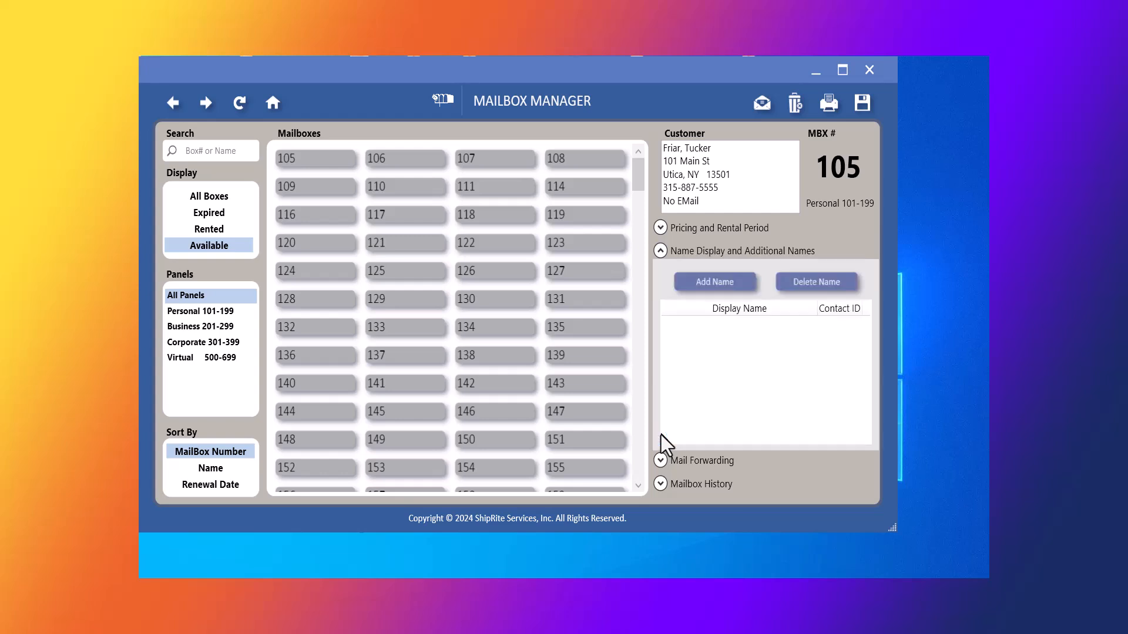
left_click(703, 285)
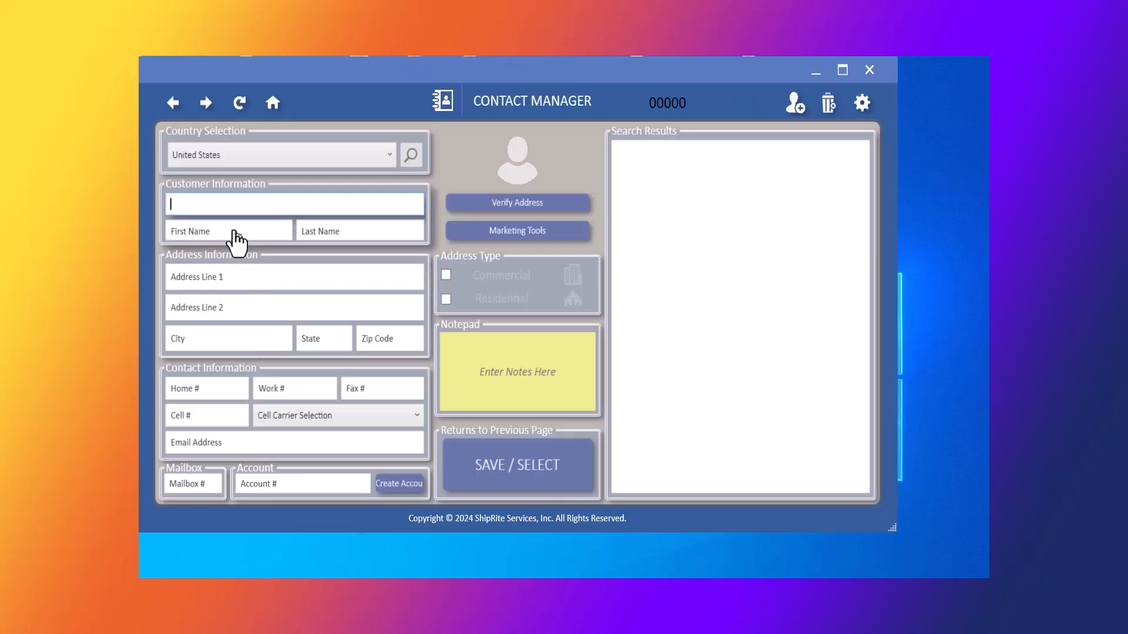
key("Return")
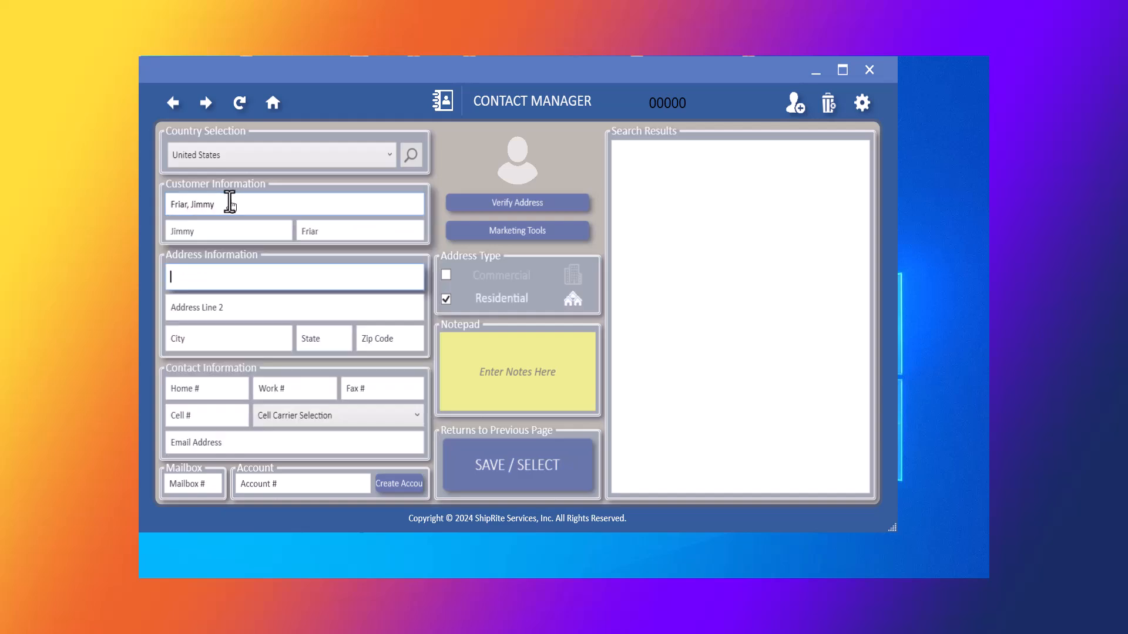
key("Return")
key("Return")
type("135")
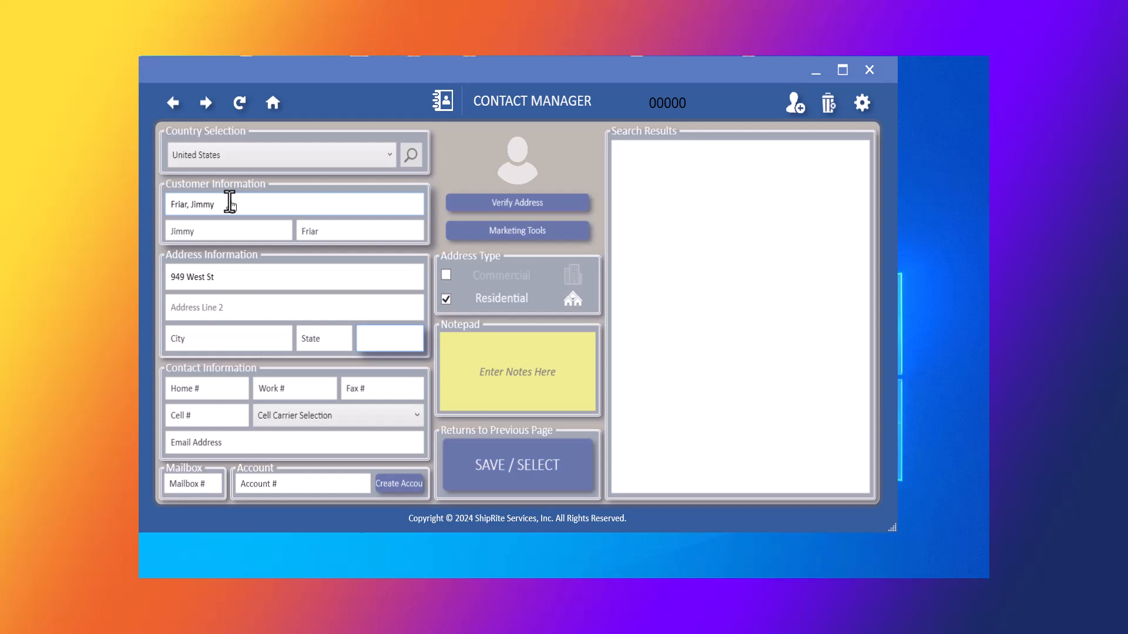
type("01")
key("Tab")
key("Tab")
key("Return")
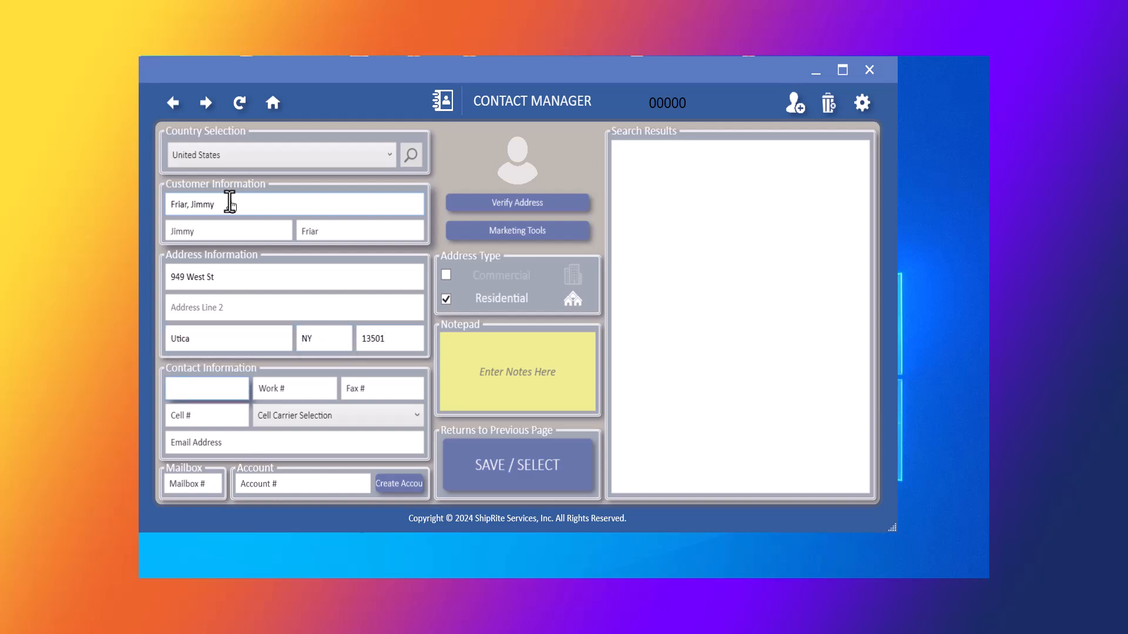
key("Return")
left_click(518, 461)
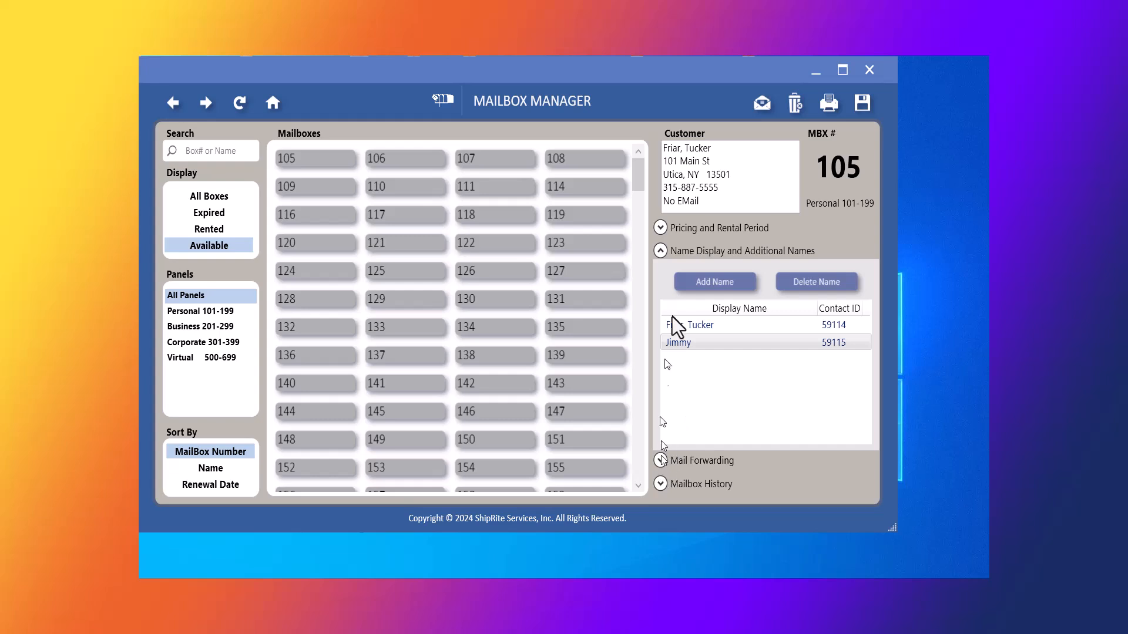
Turn on weekly mail forwarding for box 105, then display its empty Mailbox History.
left_click(660, 252)
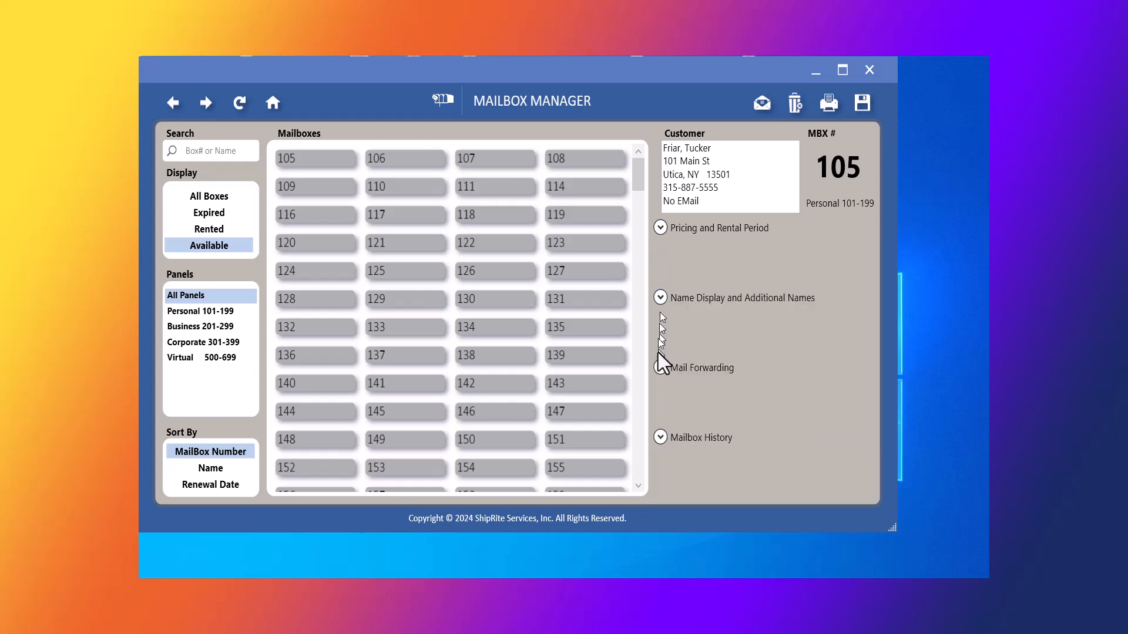
left_click(660, 369)
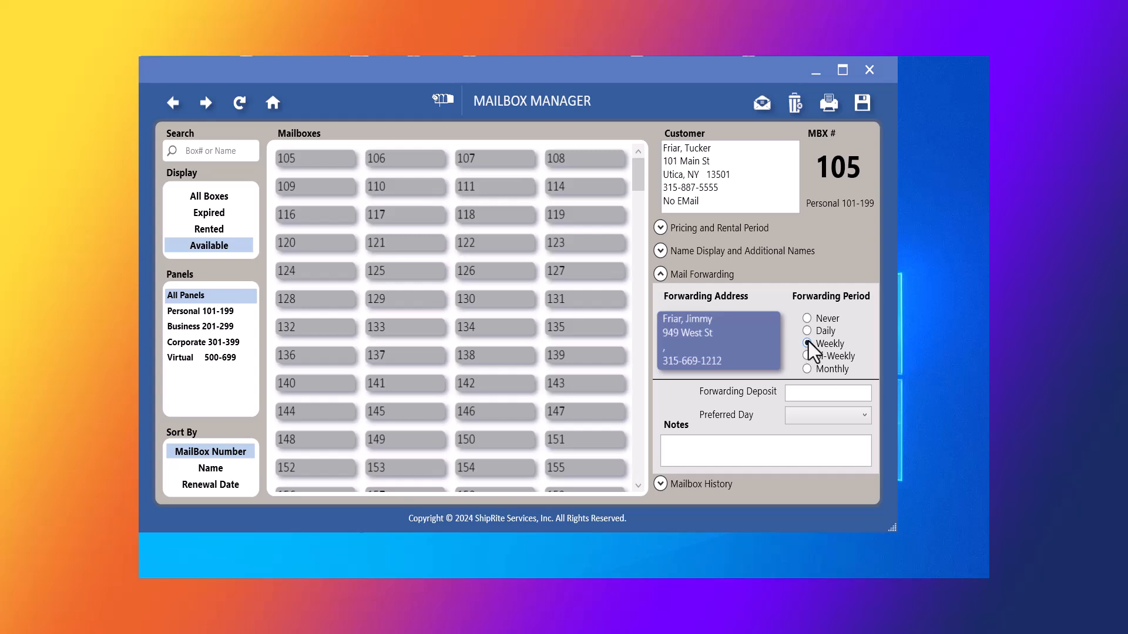
left_click(805, 394)
left_click(799, 414)
left_click(799, 415)
left_click(694, 450)
left_click(661, 483)
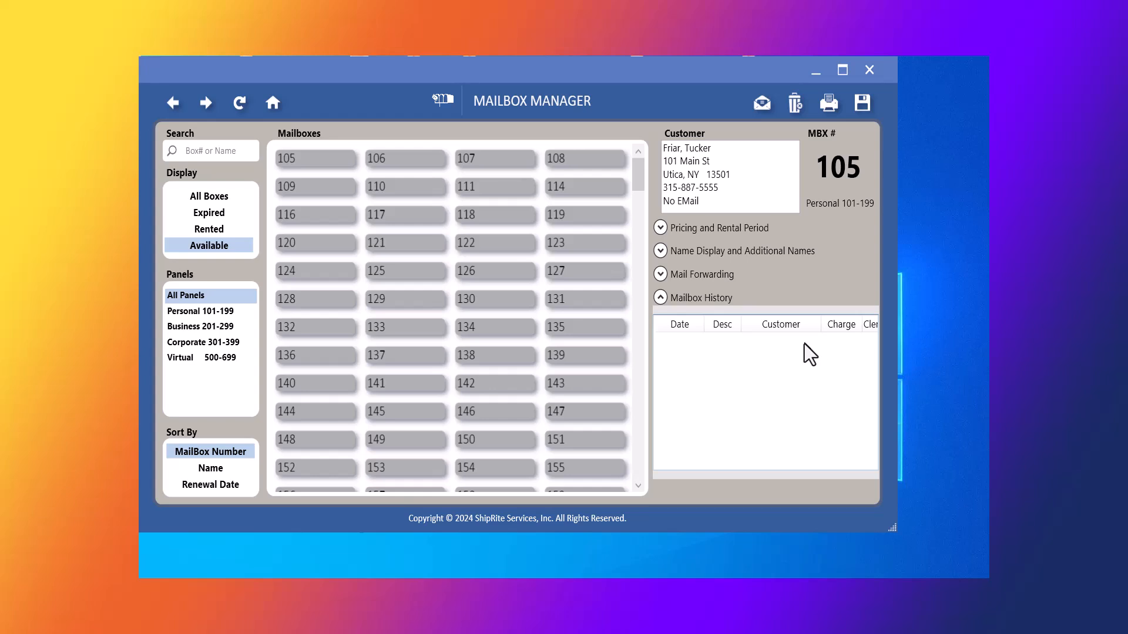
Save the box 105 rental, printing both the rental agreement and USPS 1583 form.
left_click(862, 106)
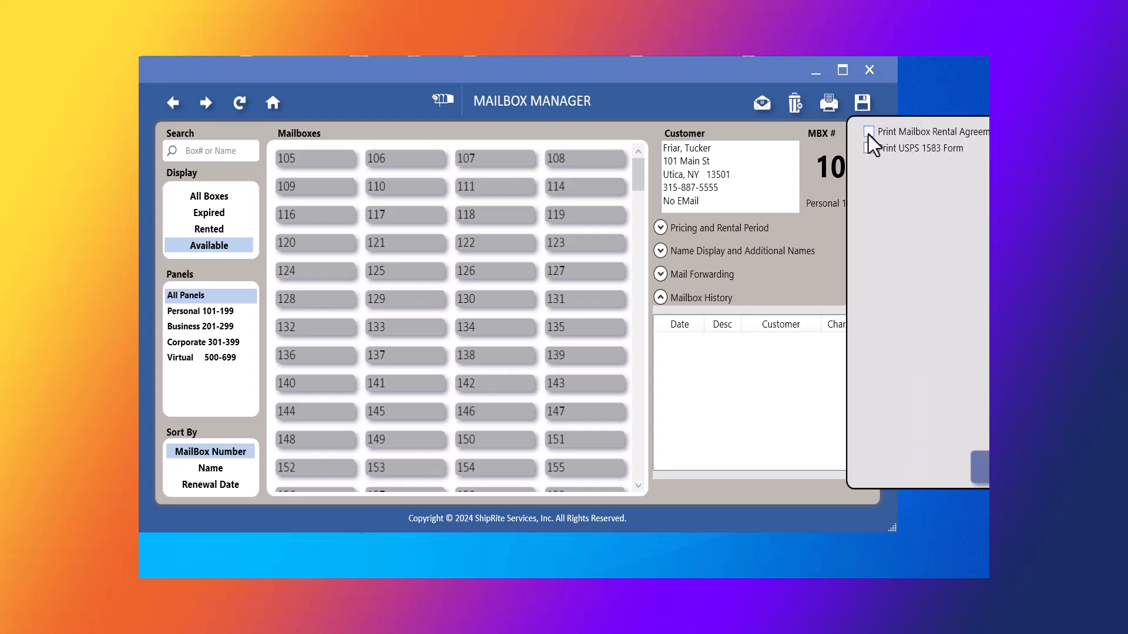
left_click(869, 149)
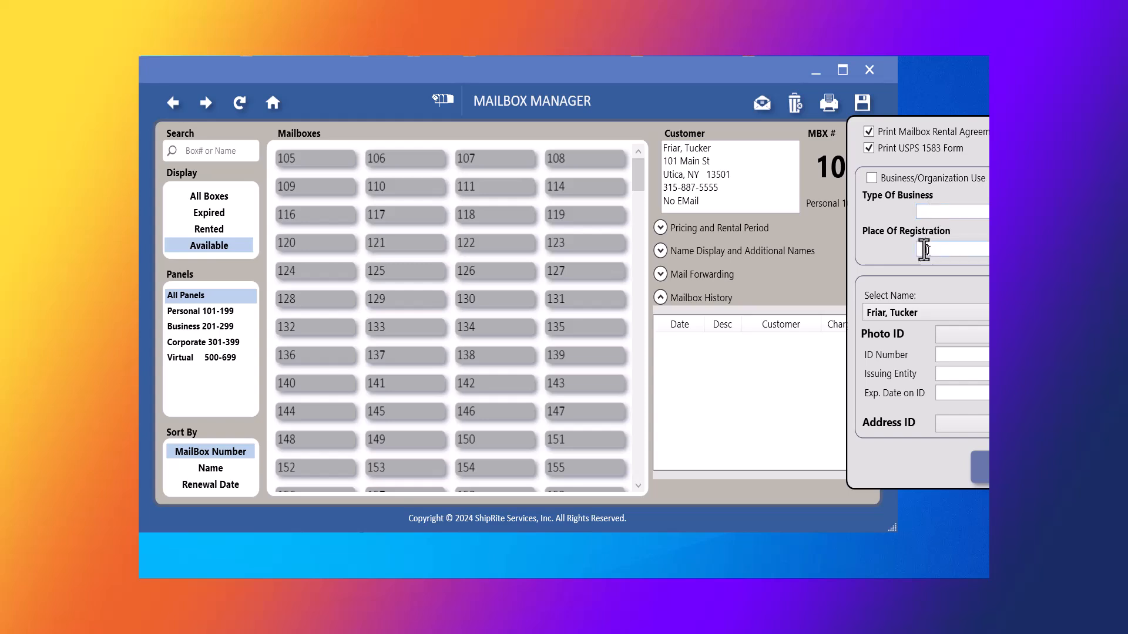
left_click(957, 341)
left_click(952, 341)
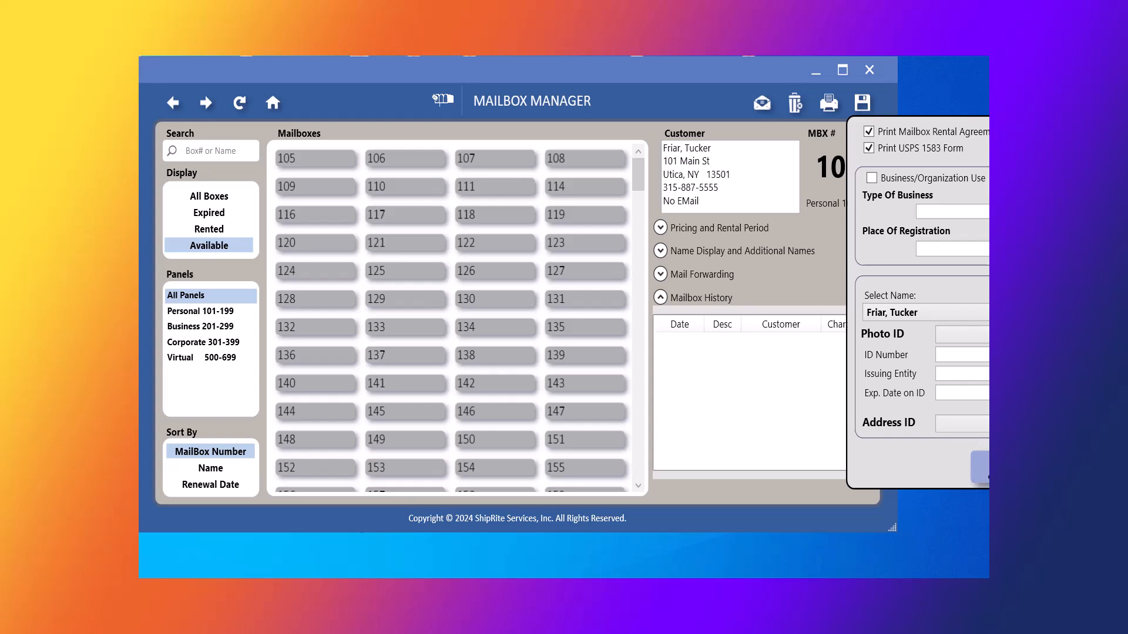
left_click(982, 461)
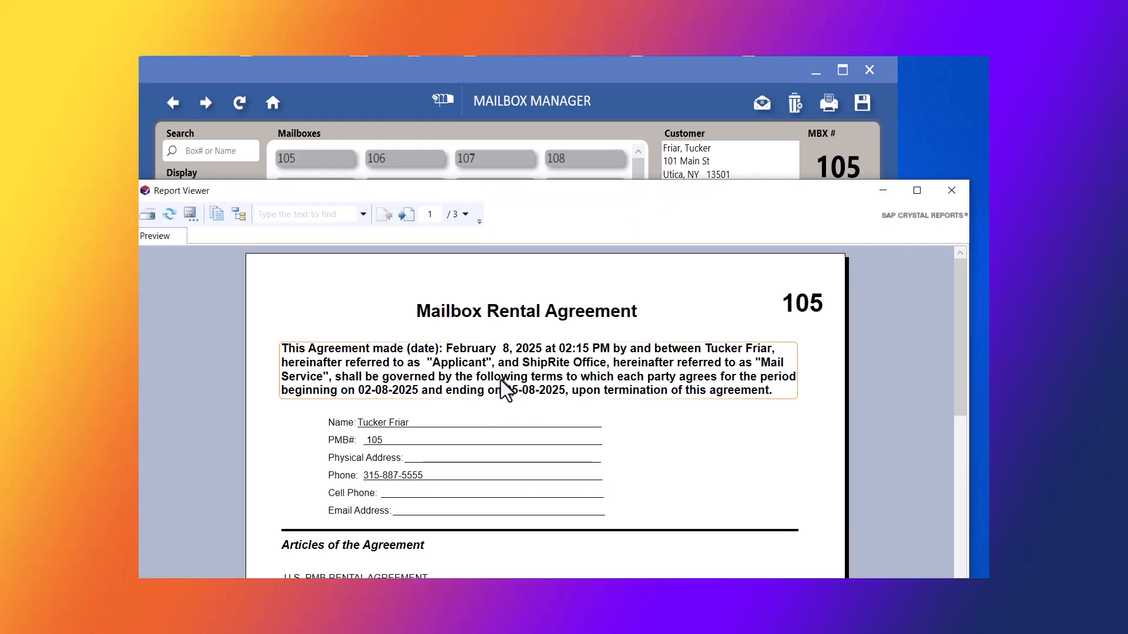
Page through the three-page rental agreement preview, then close it.
left_click(559, 376)
scroll(545, 385, "down", 10)
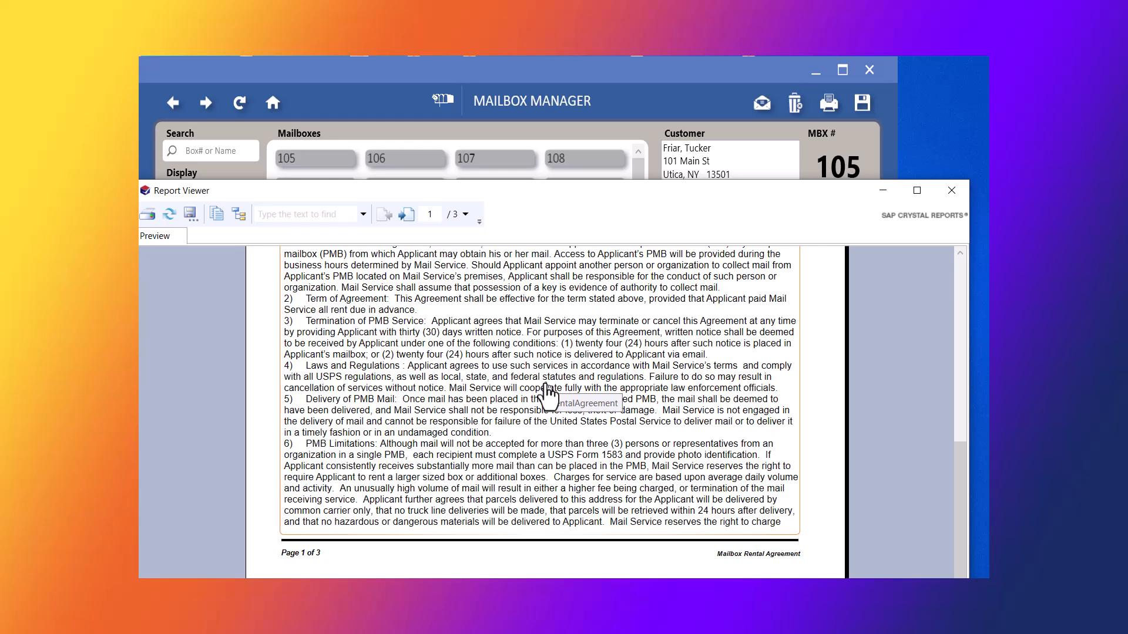
left_click(409, 227)
scroll(479, 385, "down", 5)
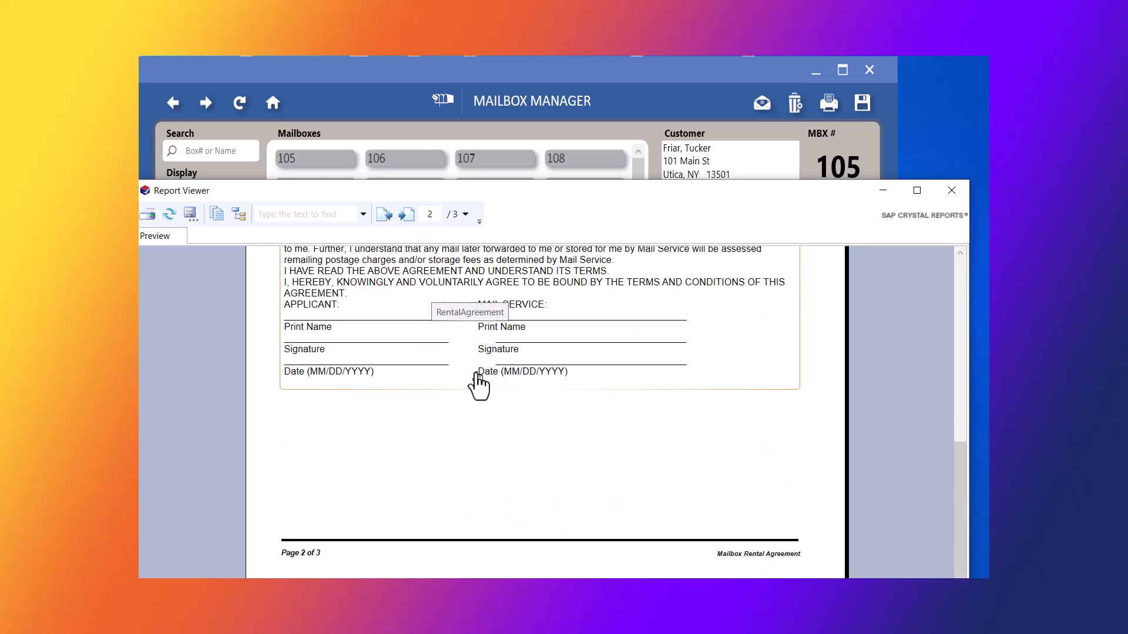
left_click(410, 214)
scroll(503, 392, "up", 5)
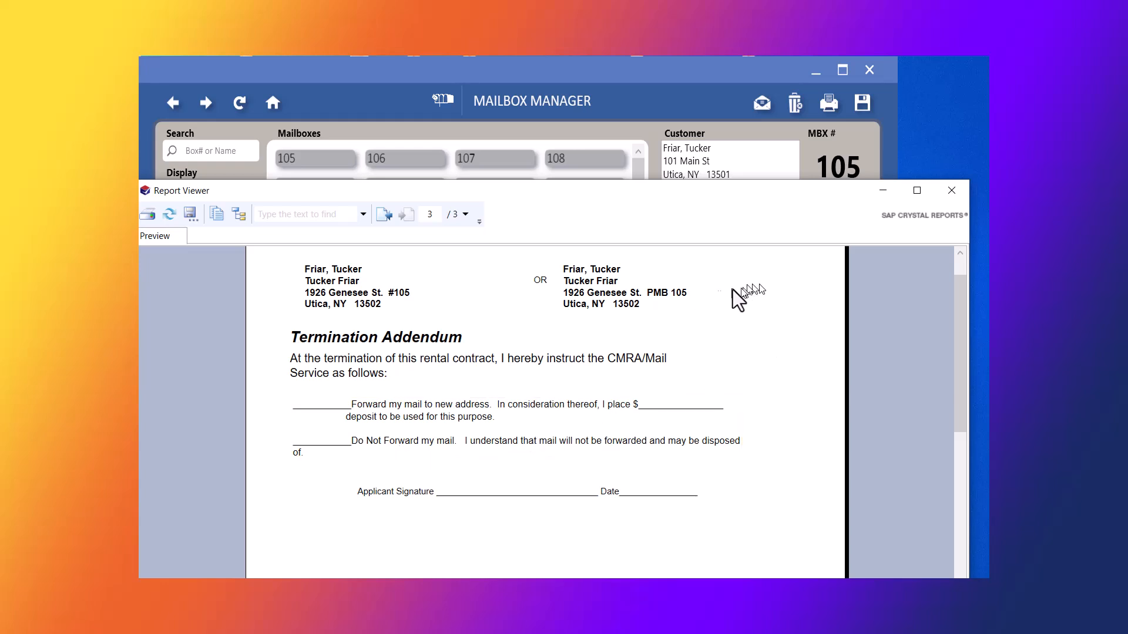
key("alt+F4")
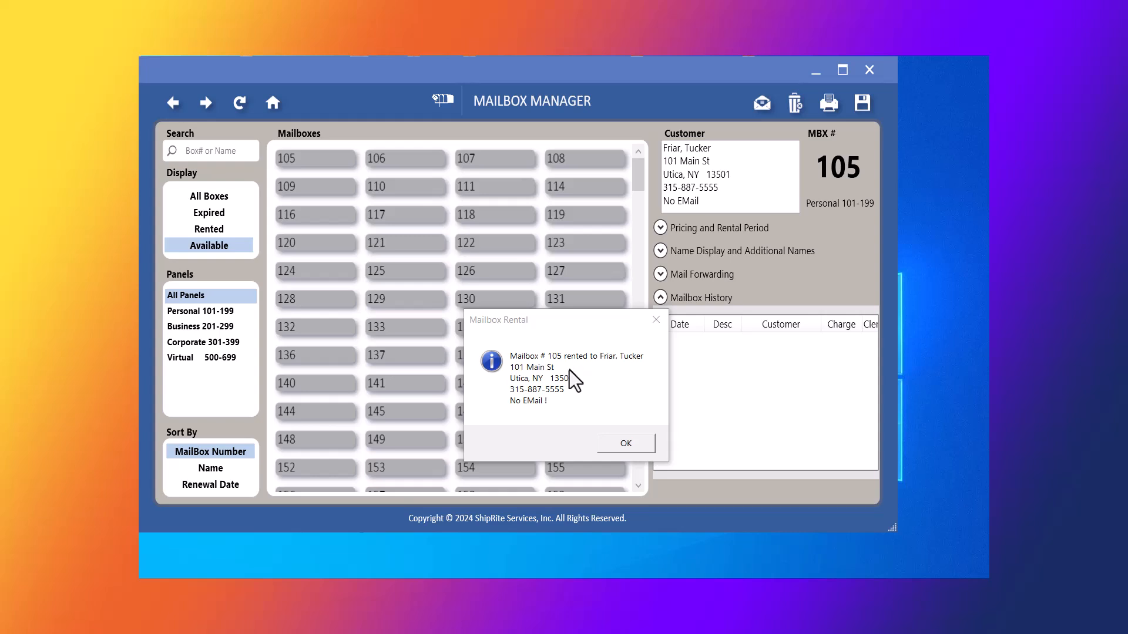
Pay the $77.21 mailbox 105 sale in exact cash, clearing the printer error and login prompt.
left_click(621, 444)
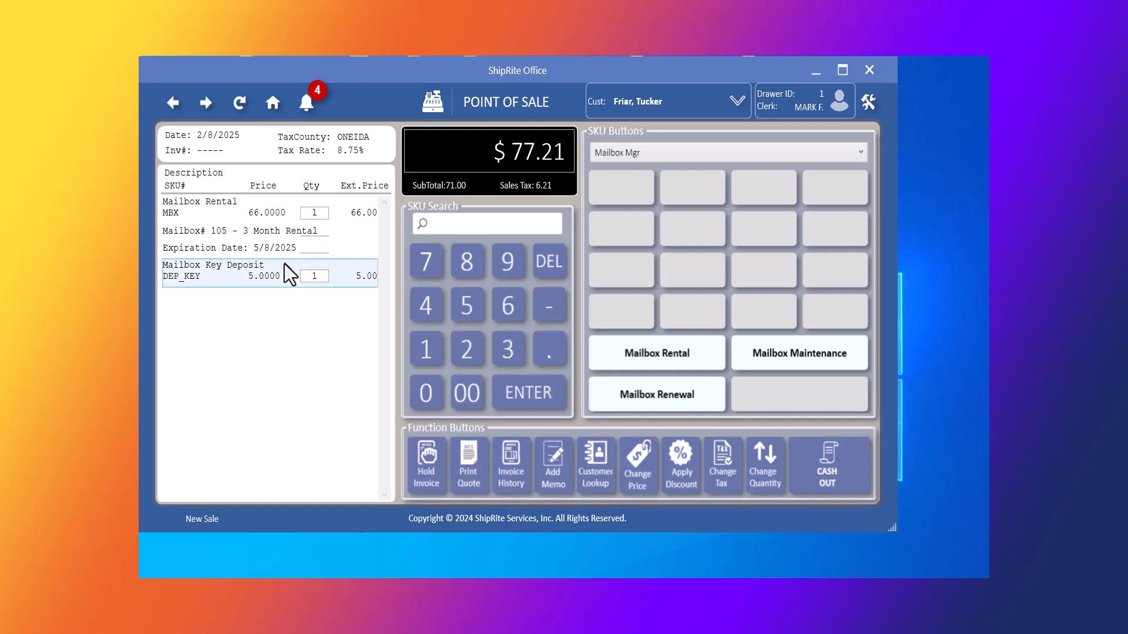
left_click(834, 464)
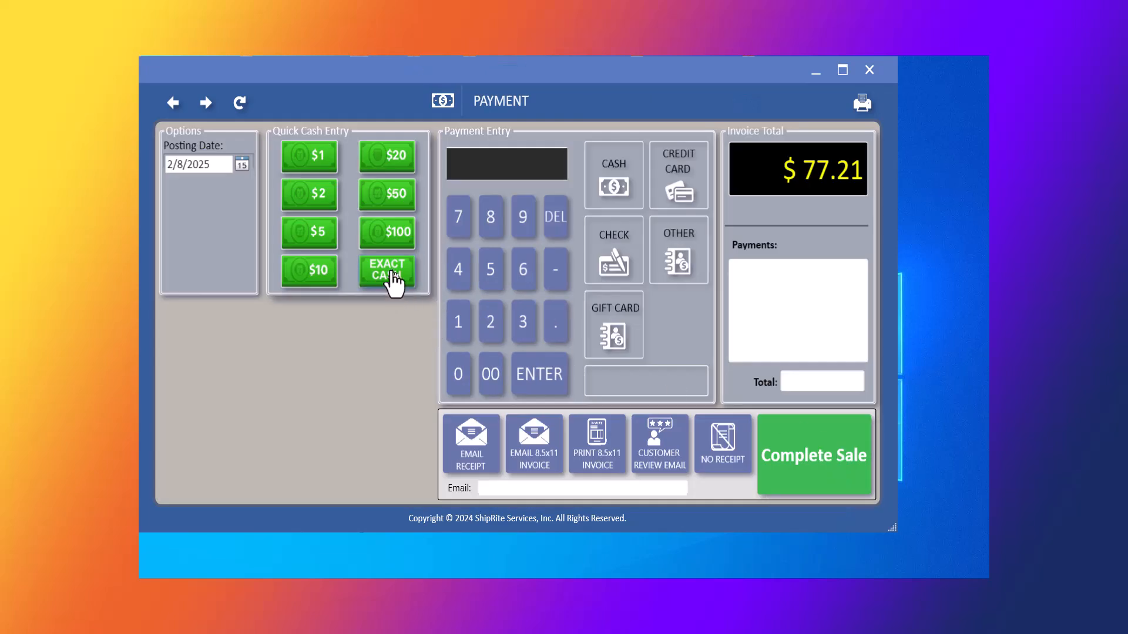
left_click(391, 272)
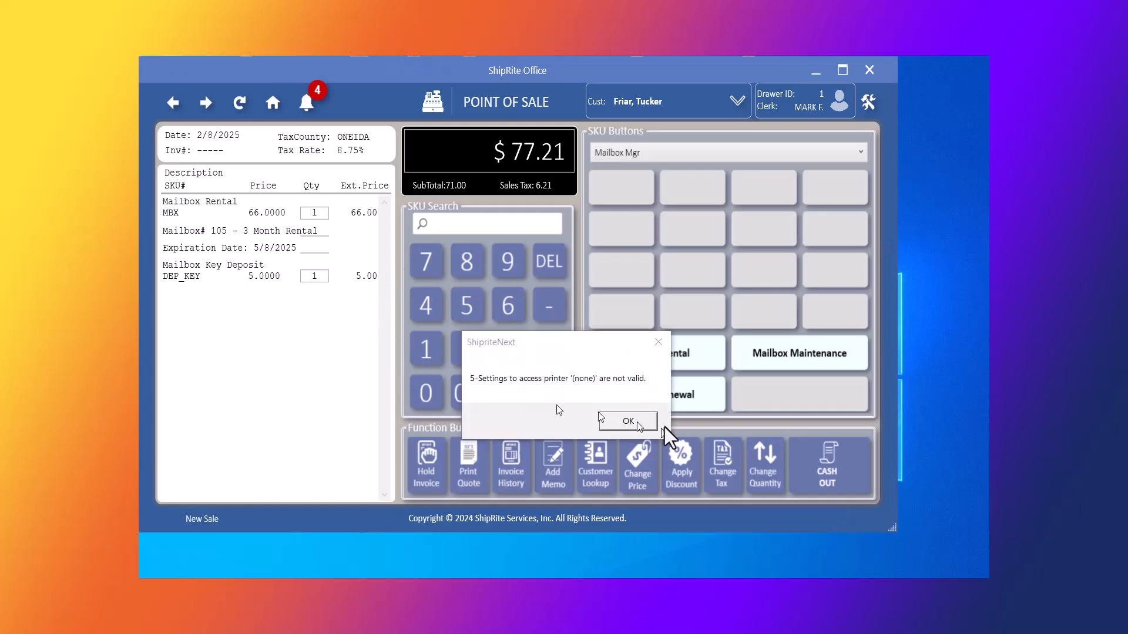
left_click(628, 420)
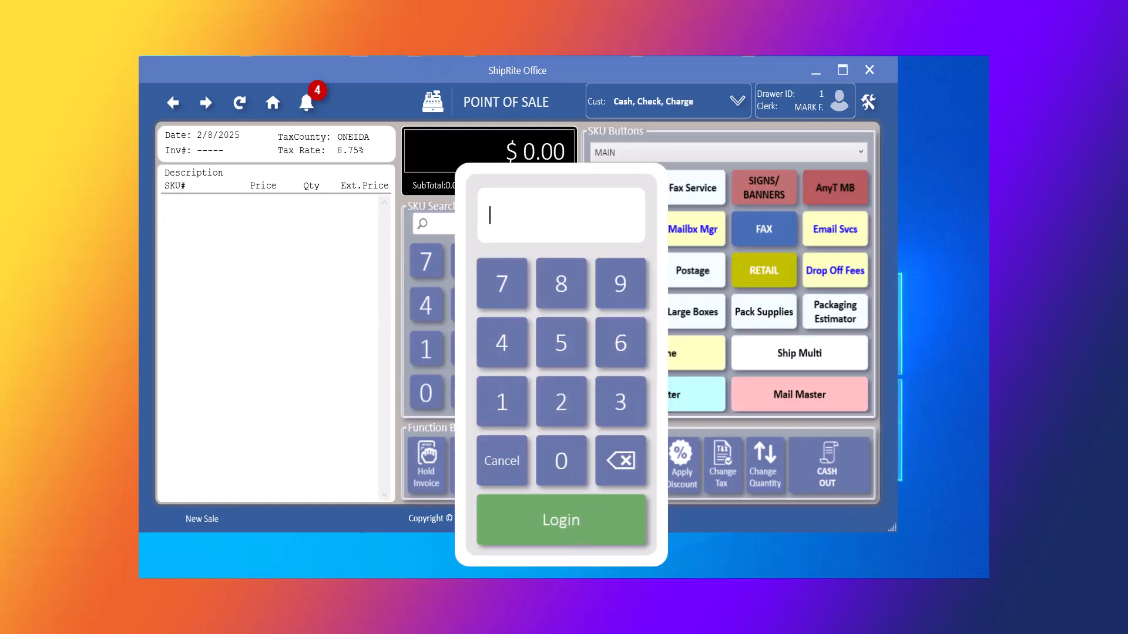
key("Escape")
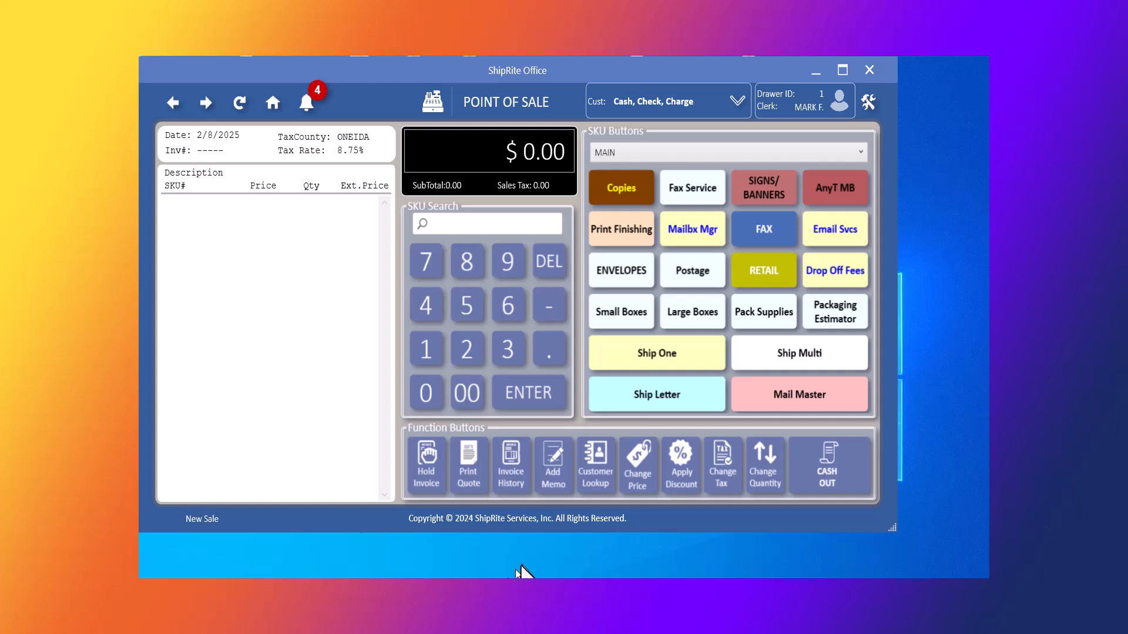
Search contacts by Mailbox # 103 and load that customer into the sale.
left_click(591, 468)
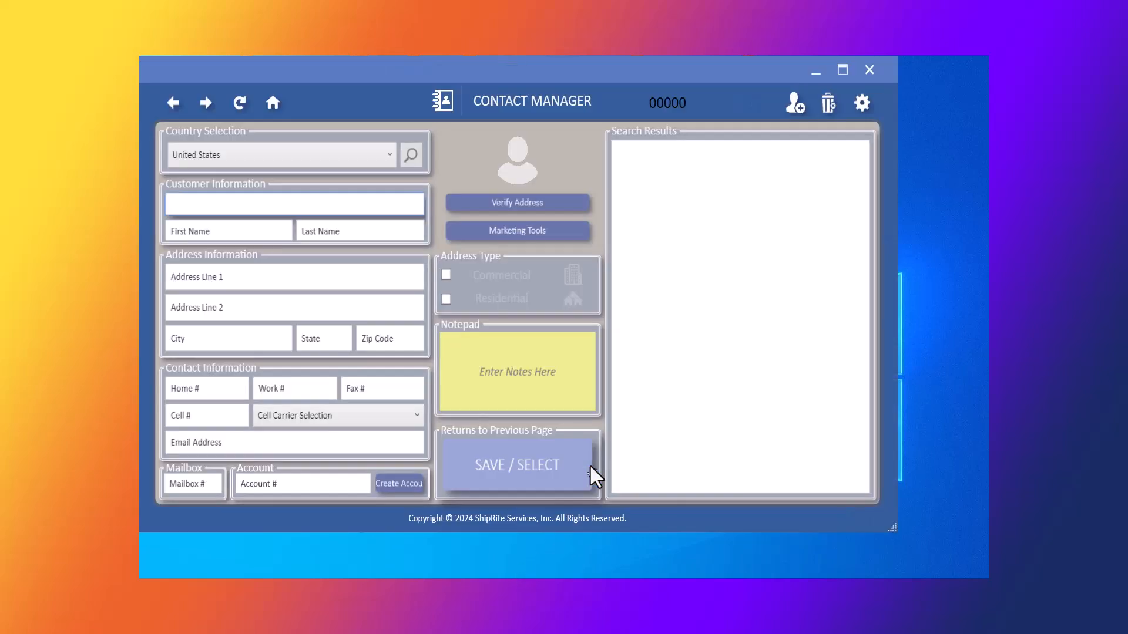
left_click(189, 483)
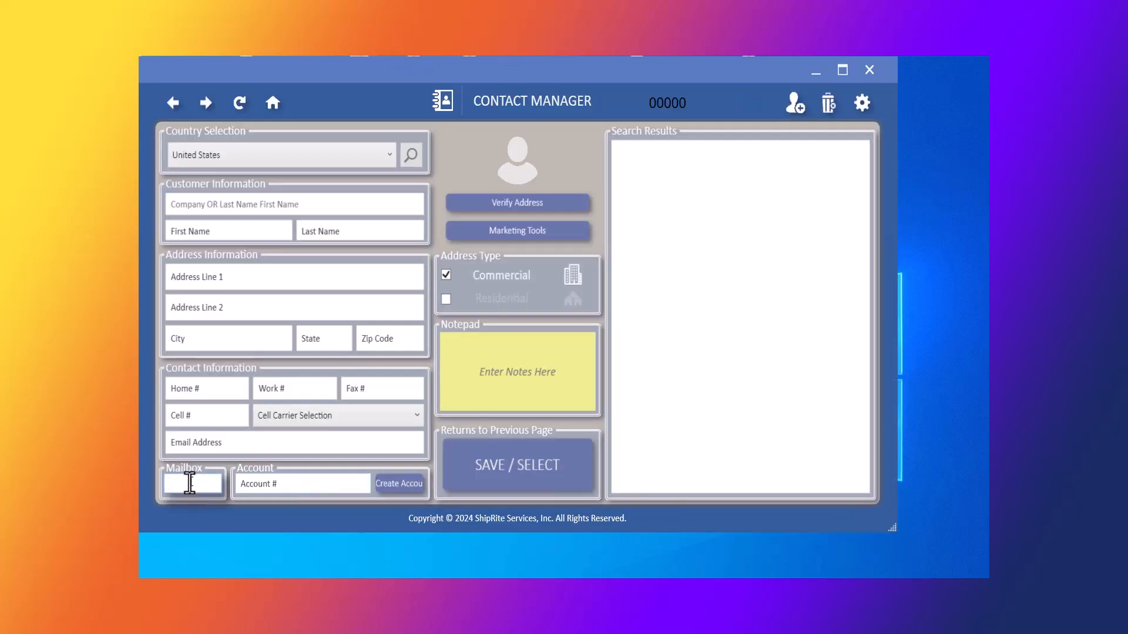
type("103")
key("Return")
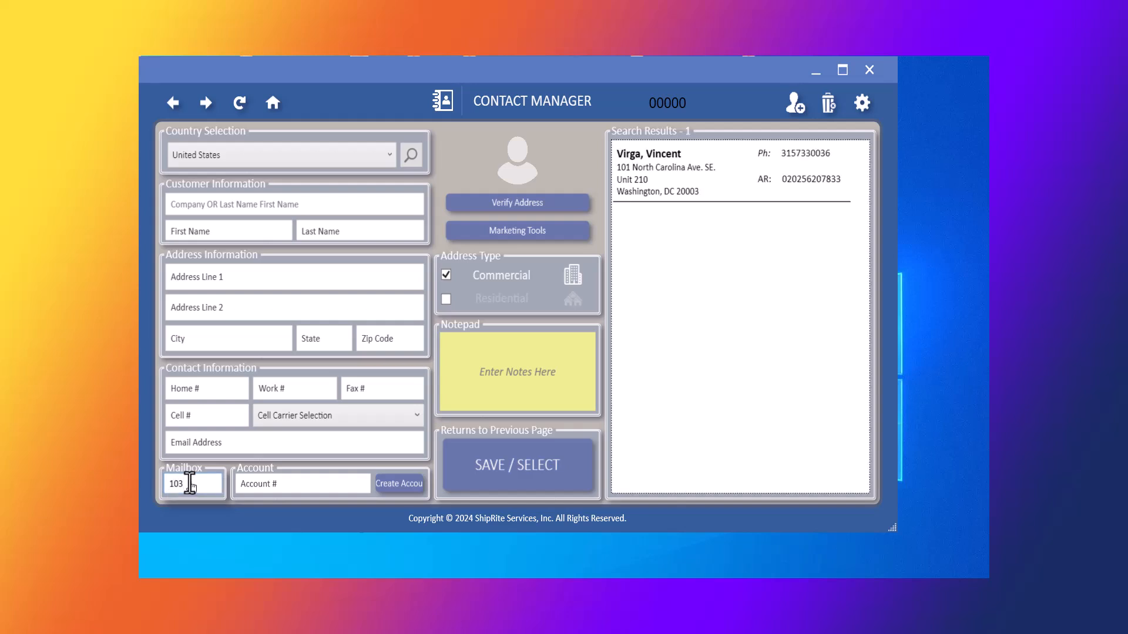
double_click(670, 175)
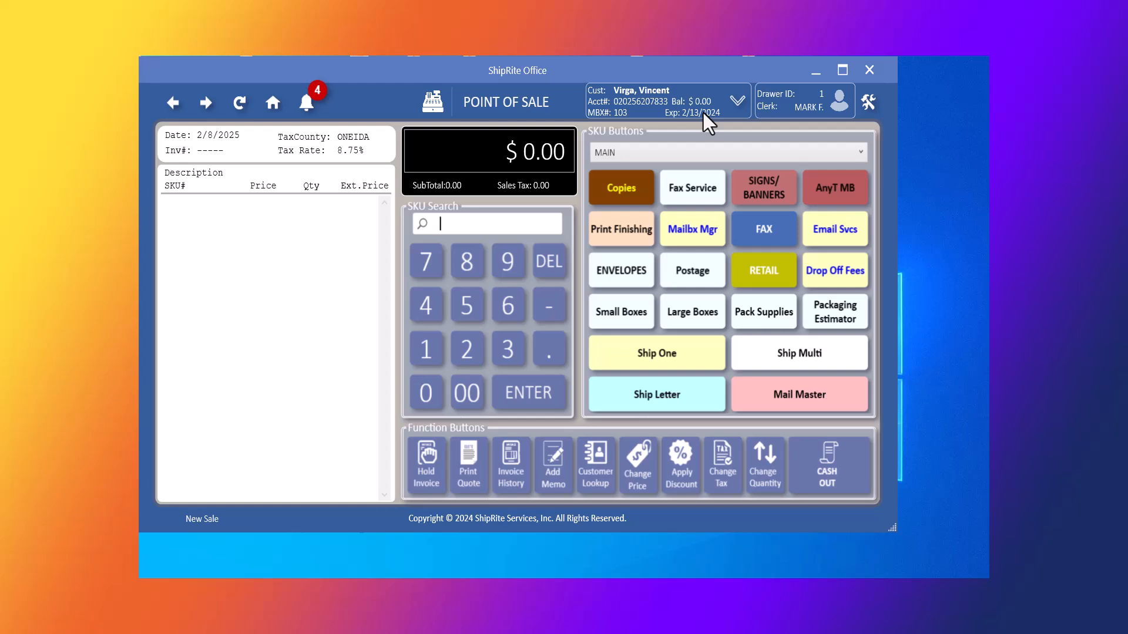
Renew mailbox 103 for 6 months through 8/13/2024, adding the $120.00 charge.
left_click(692, 231)
left_click(668, 400)
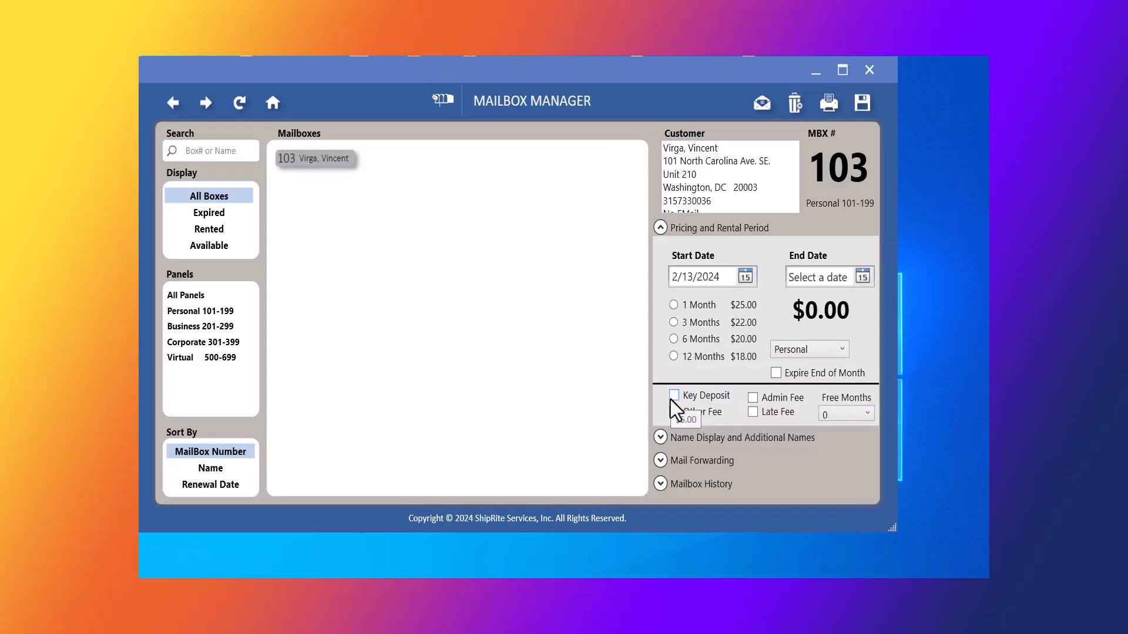
left_click(673, 339)
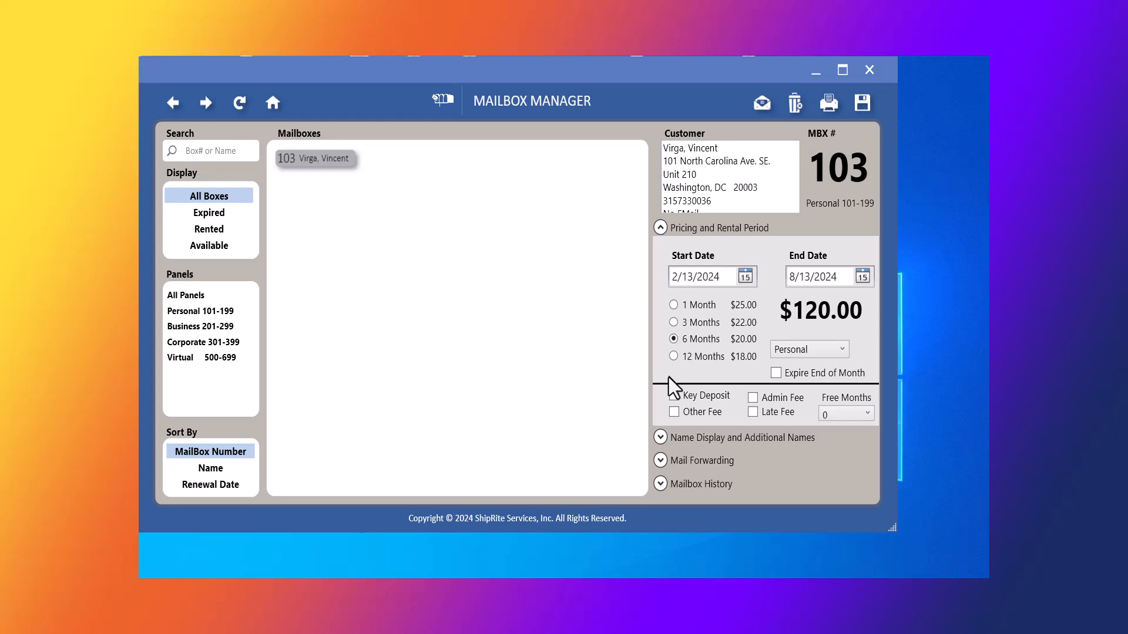
left_click(862, 105)
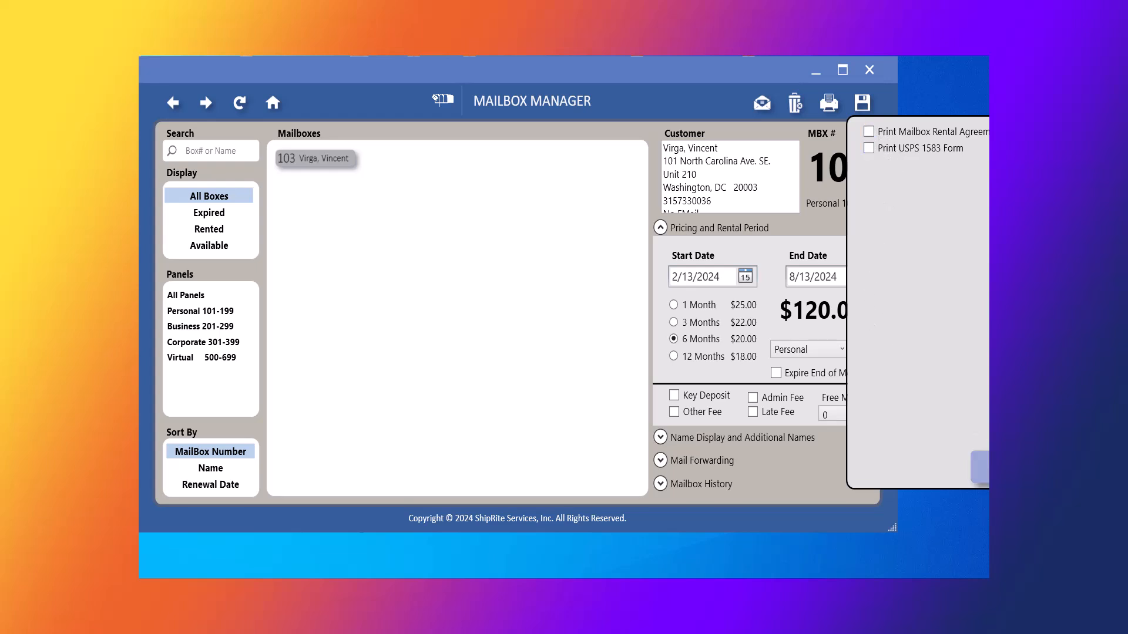
left_click(986, 468)
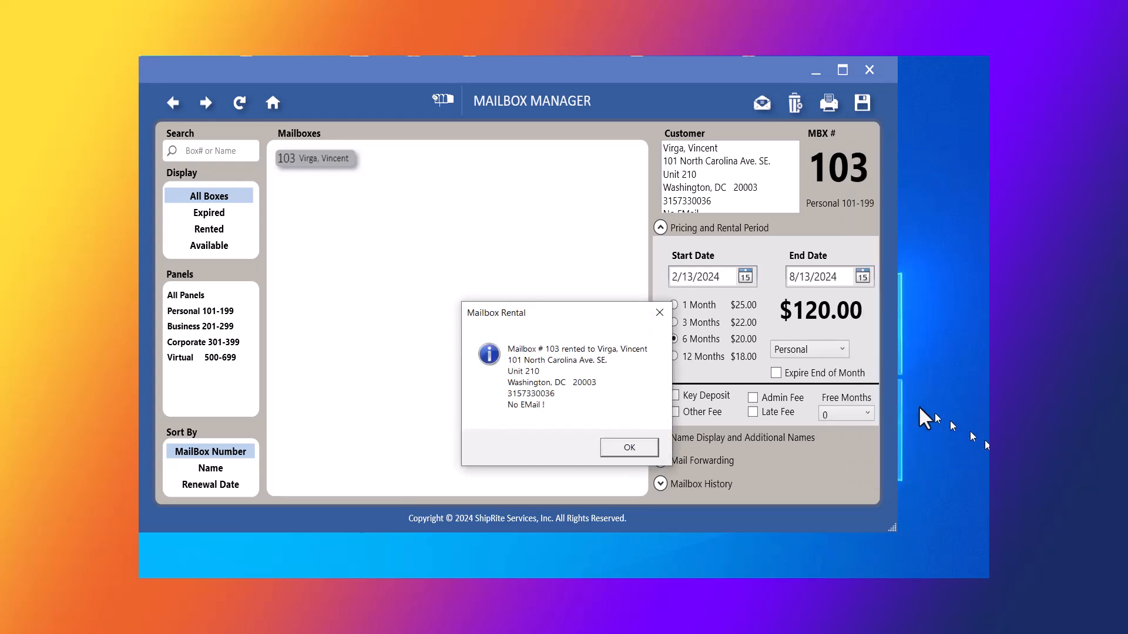
left_click(628, 448)
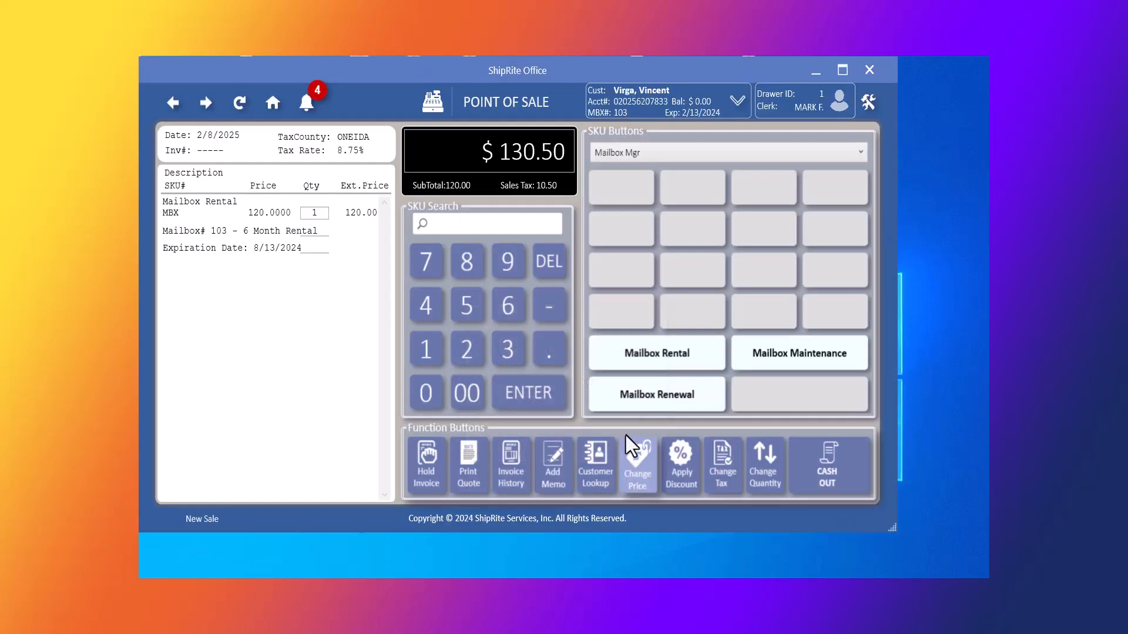
Pay the $130.50 sale in exact cash, clearing the printer error and login prompt.
left_click(822, 470)
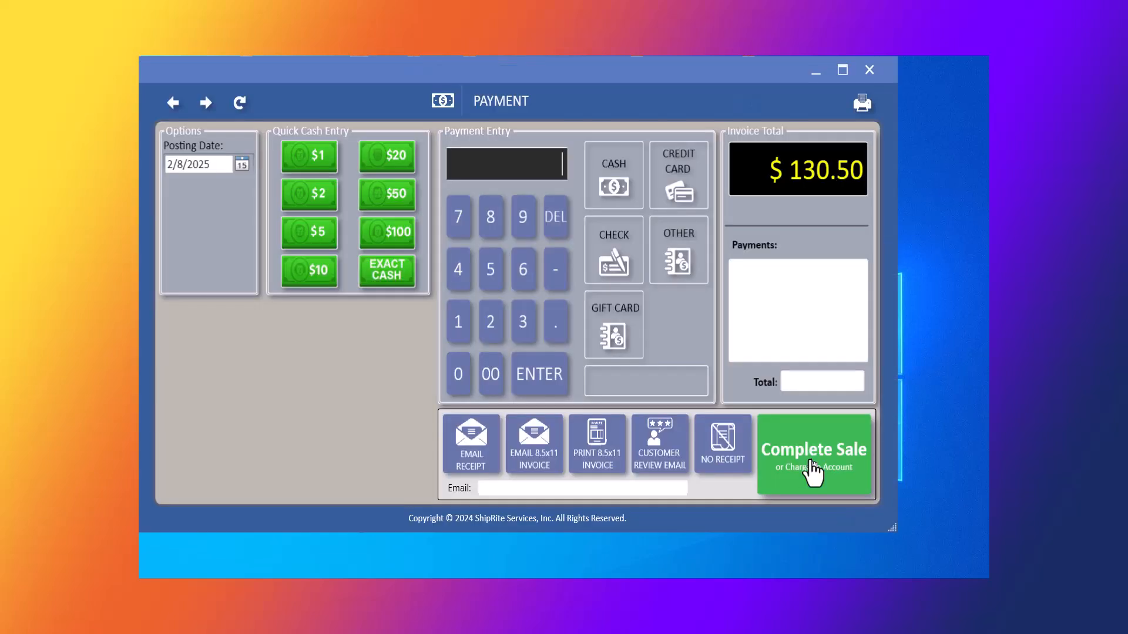
left_click(389, 267)
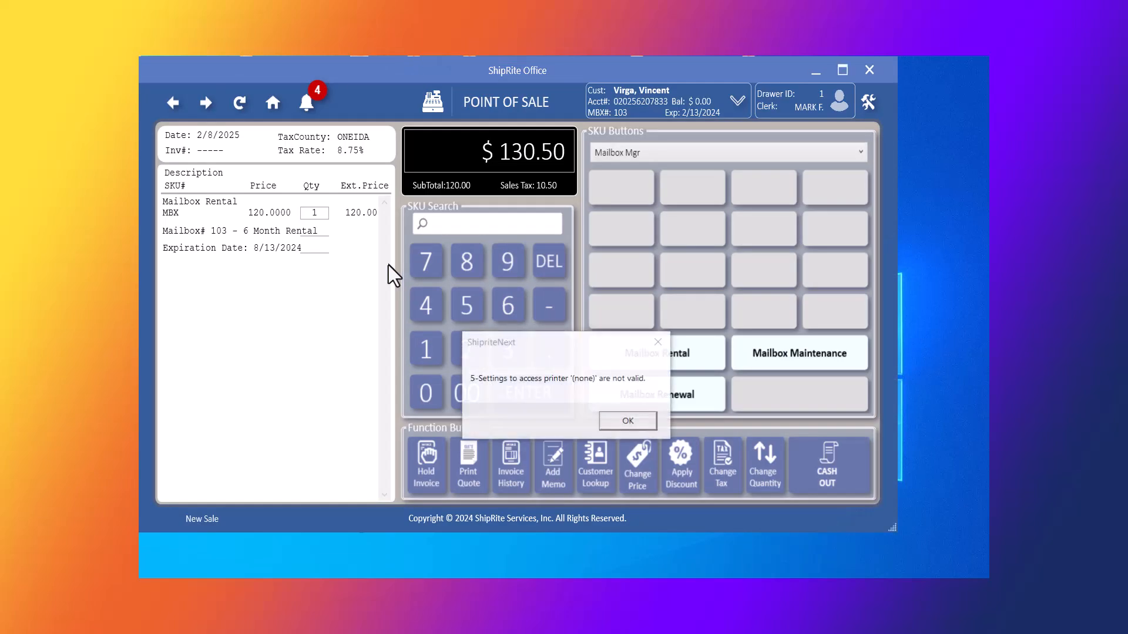
left_click(624, 424)
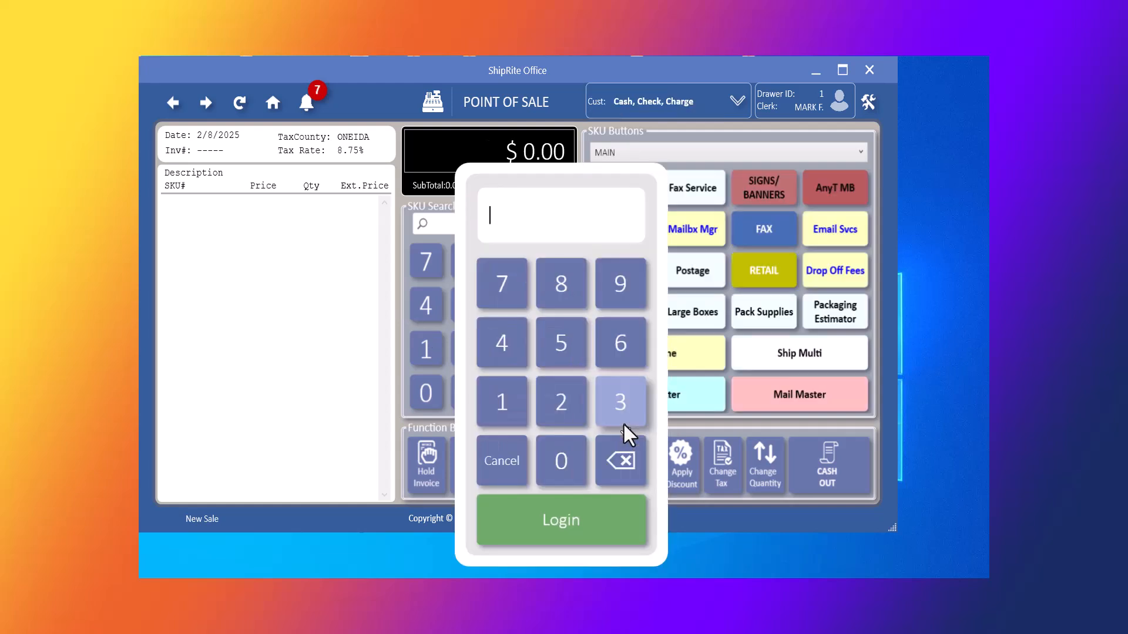
left_click(569, 530)
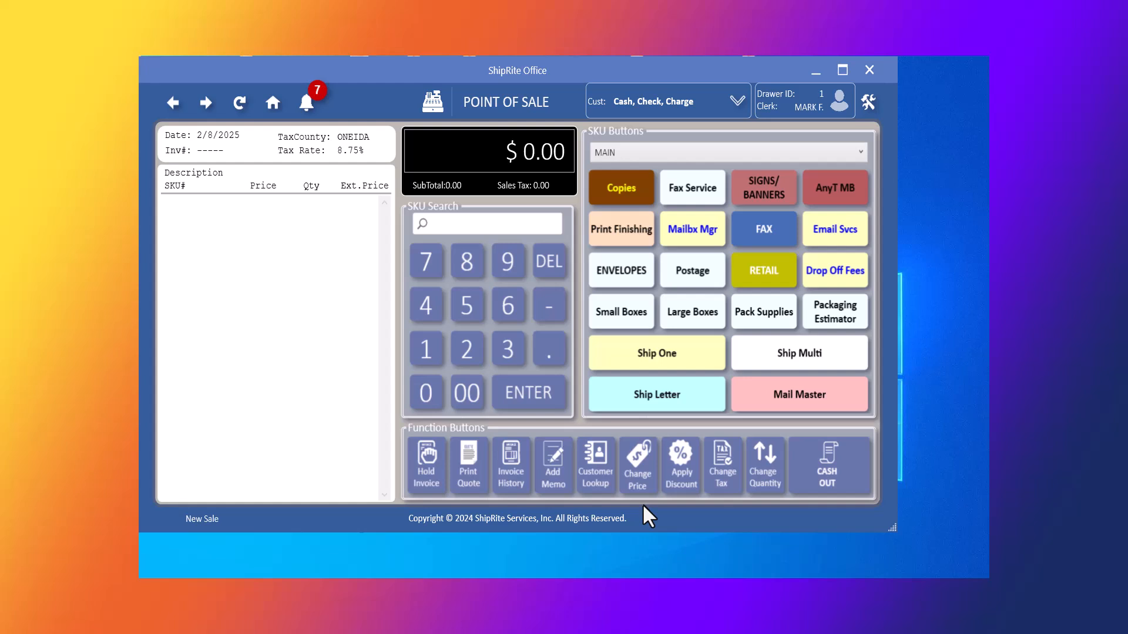
Search contacts by Mailbox # 101 and load that customer into the sale.
left_click(595, 470)
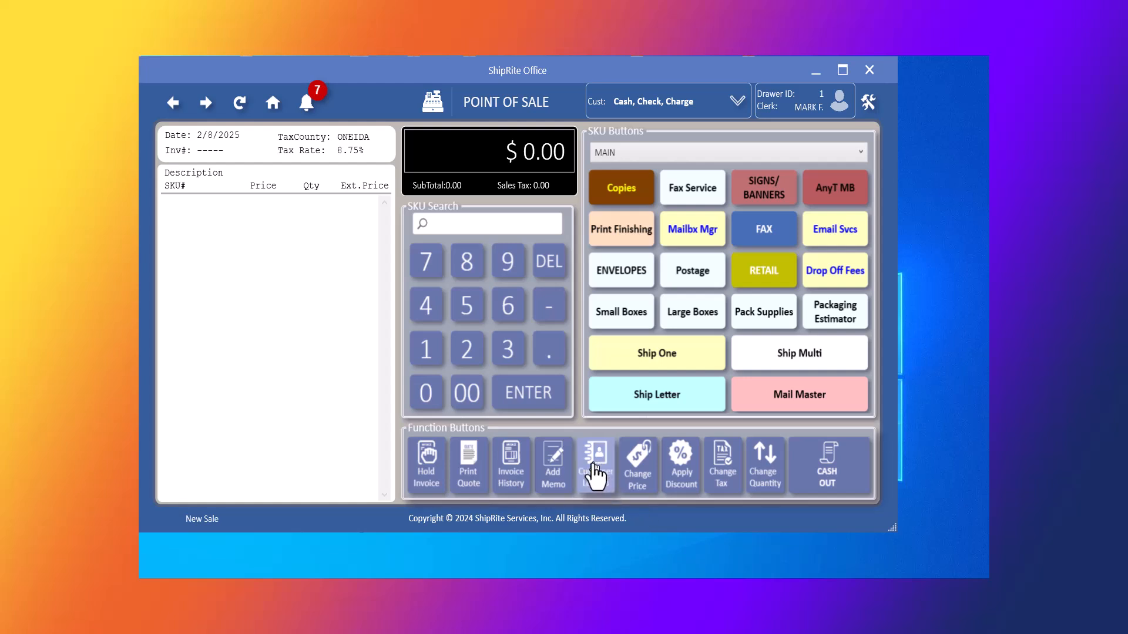
left_click(213, 489)
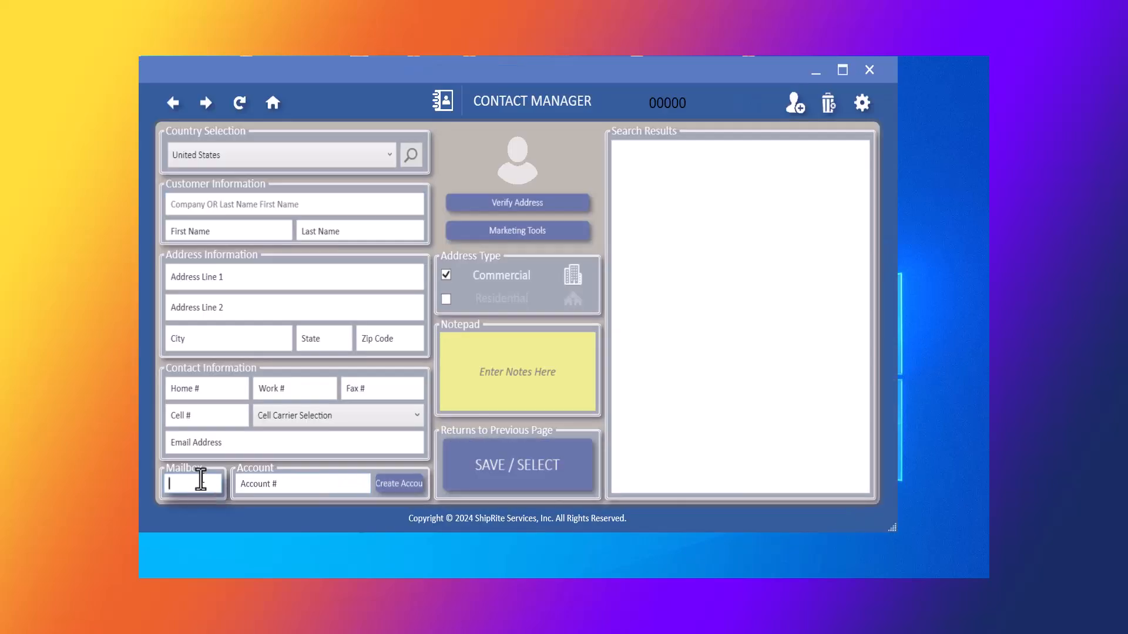
type("101")
key("Return")
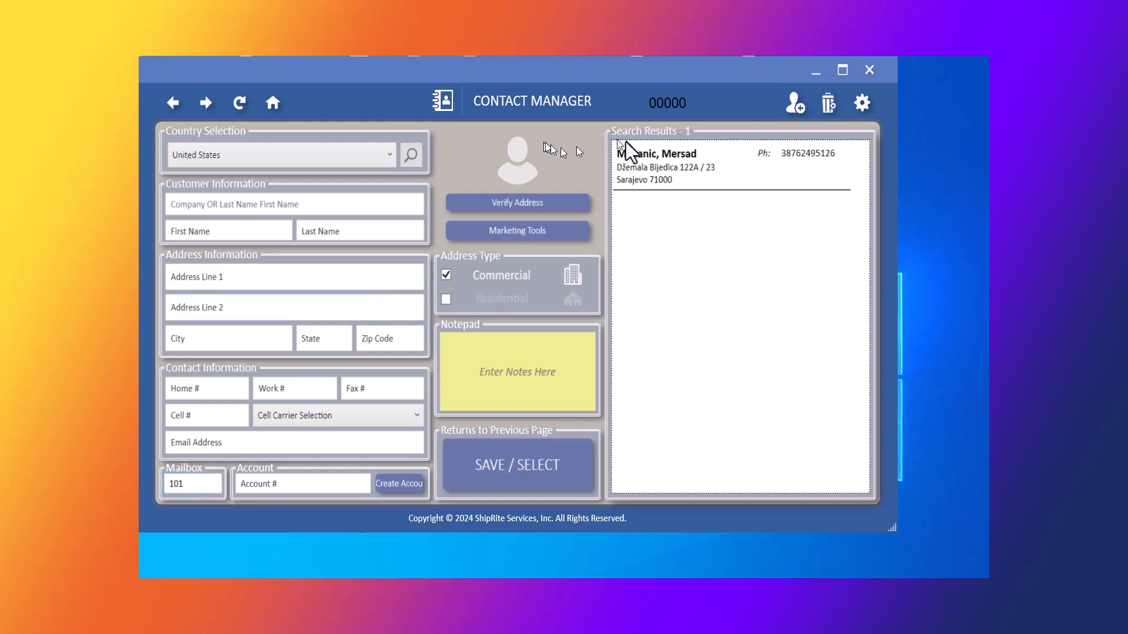
left_click(667, 172)
double_click(666, 171)
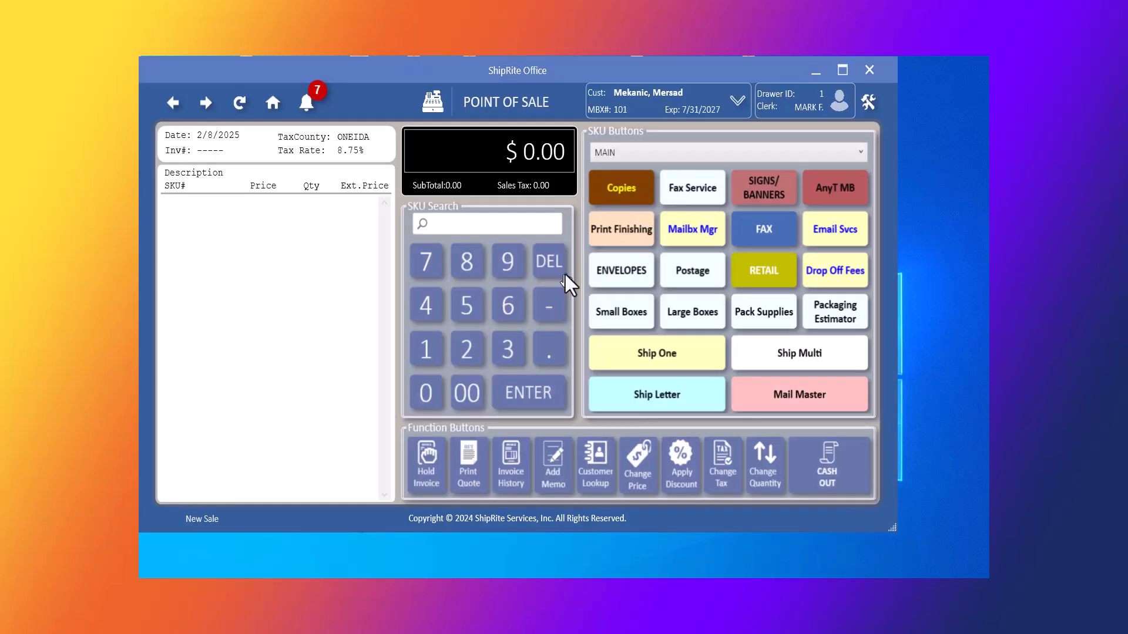
Open box 101 in Mailbox Maintenance, showing its 12-month rental to 7/31/2027.
left_click(692, 234)
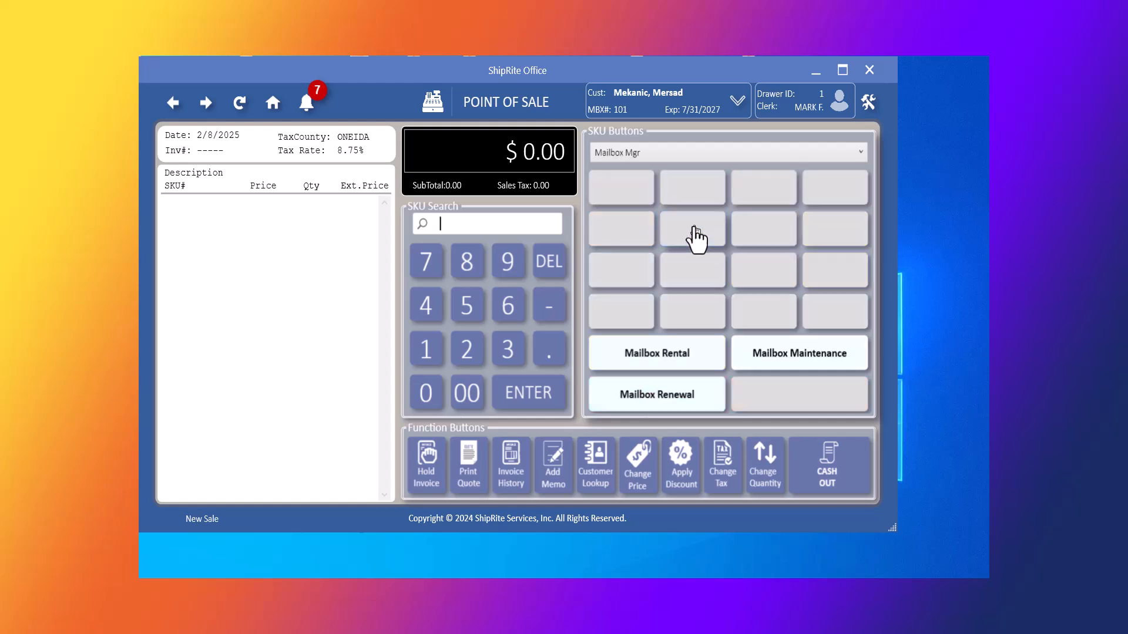
left_click(765, 355)
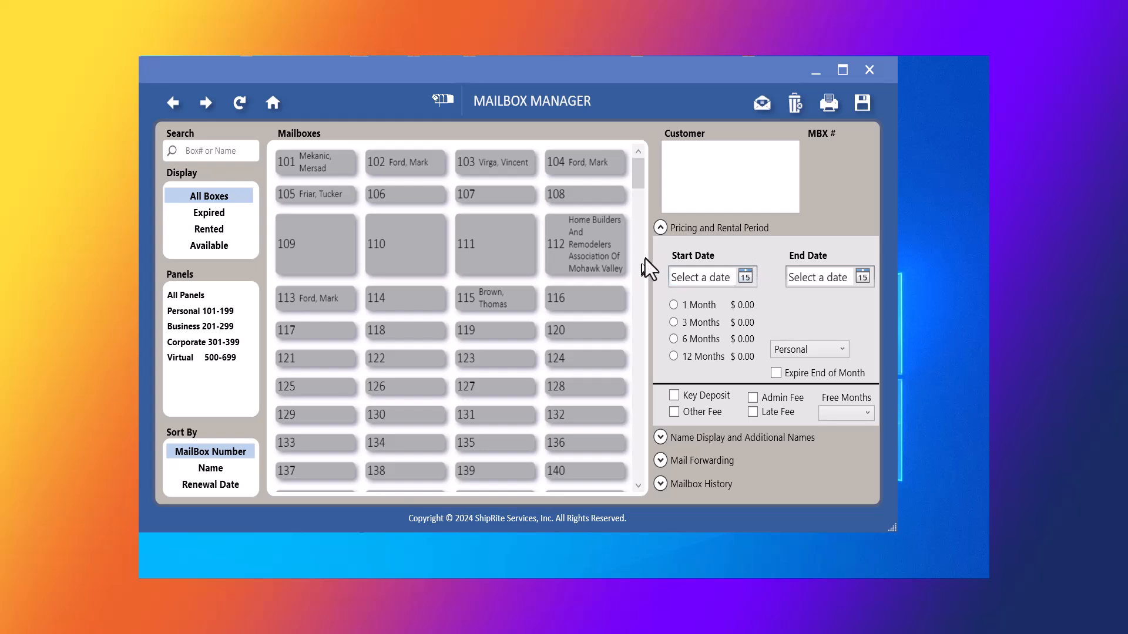
left_click(339, 173)
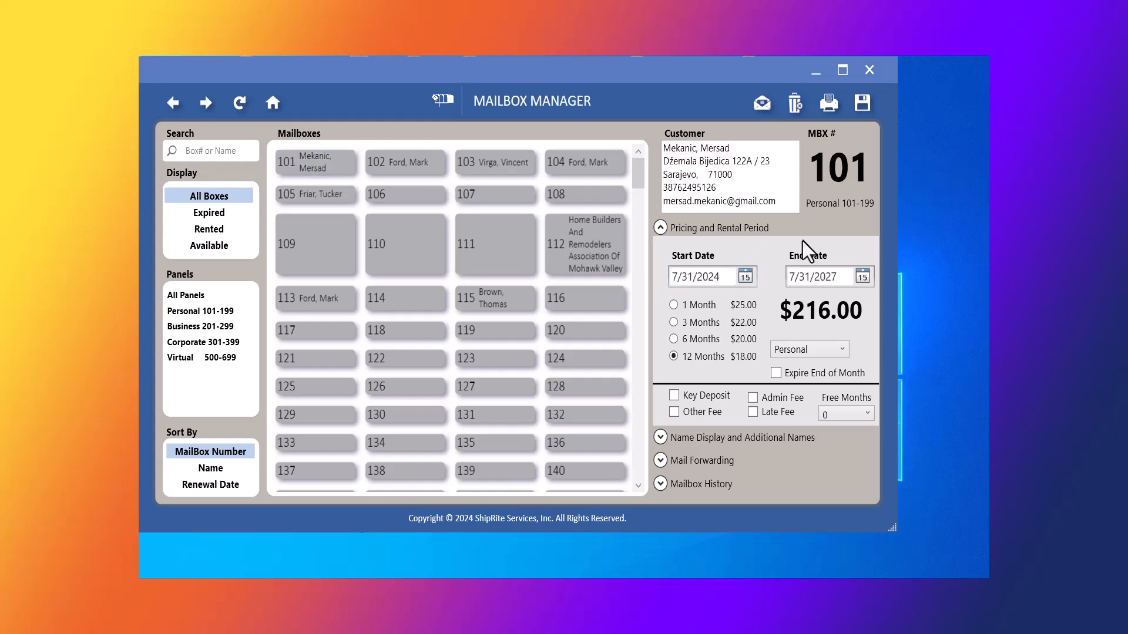